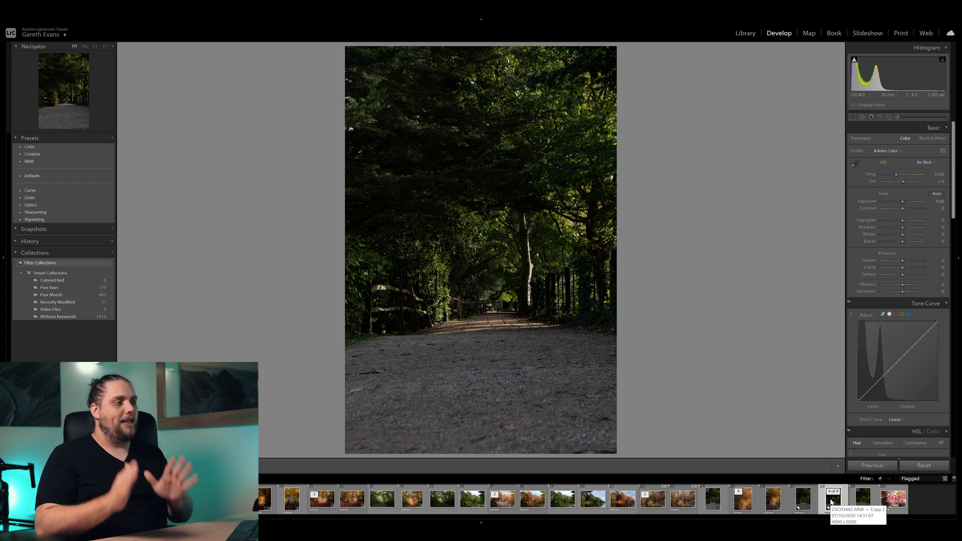
- Load the path photo's virtual copy from the filmstrip
click(831, 503)
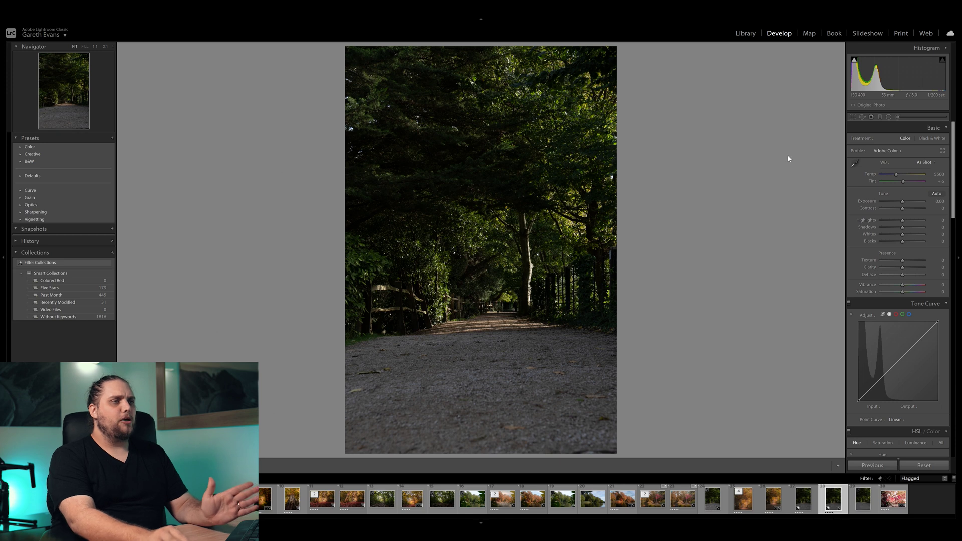
scroll(850, 305, down, 10)
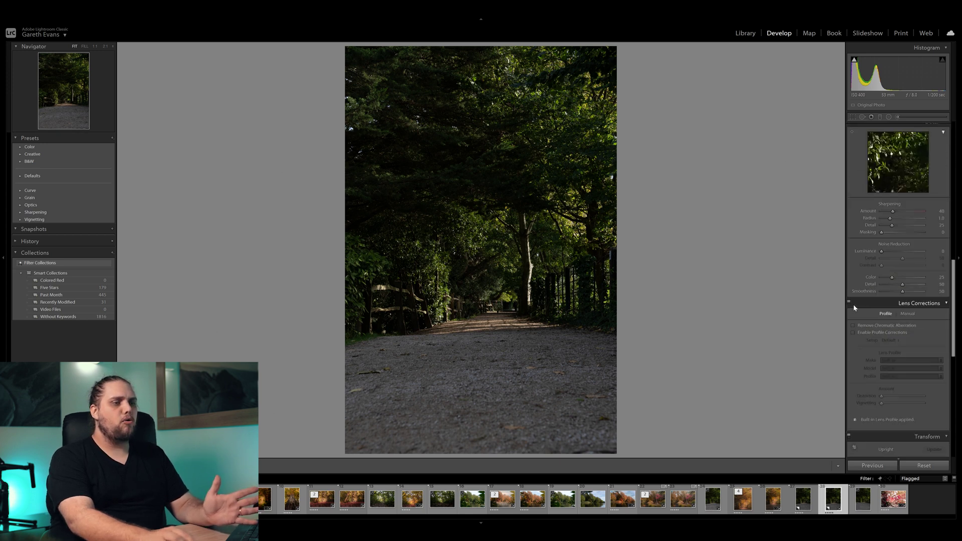
scroll(849, 354, down, 3)
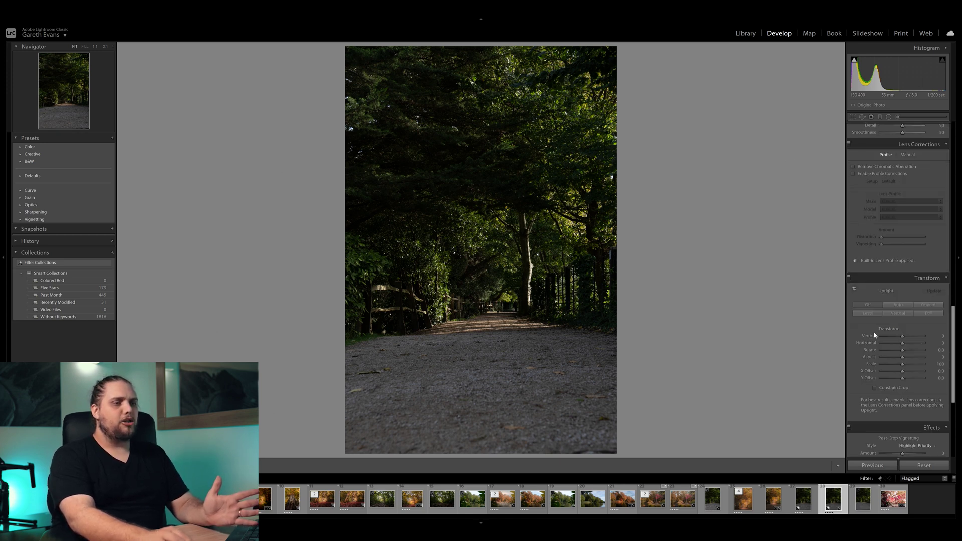
- Apply Upright Auto perspective correction and switch to the Crop tool
click(892, 306)
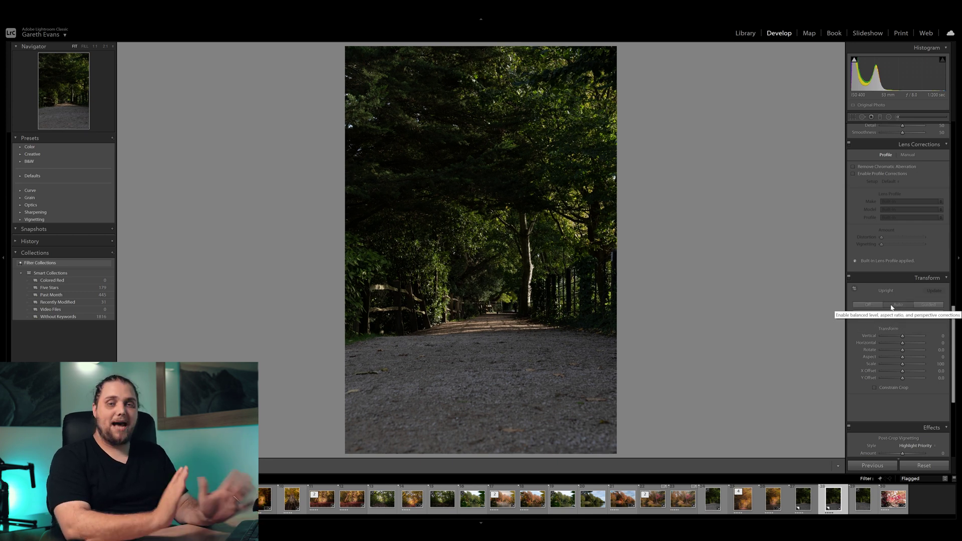
scroll(849, 222, up, 10)
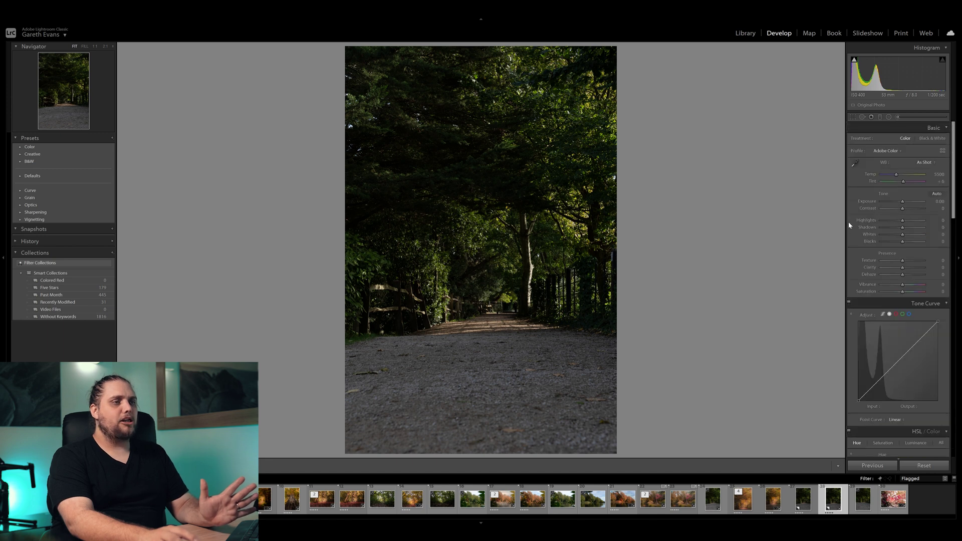
click(853, 118)
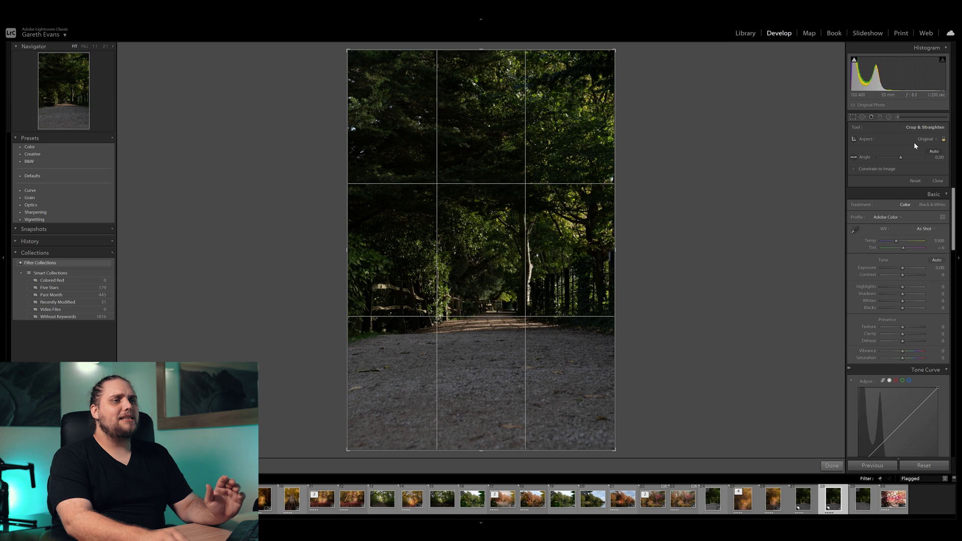
- Crop the photo to a 4 x 5 / 8 x 10 ratio, trimming the gravel foreground
click(914, 142)
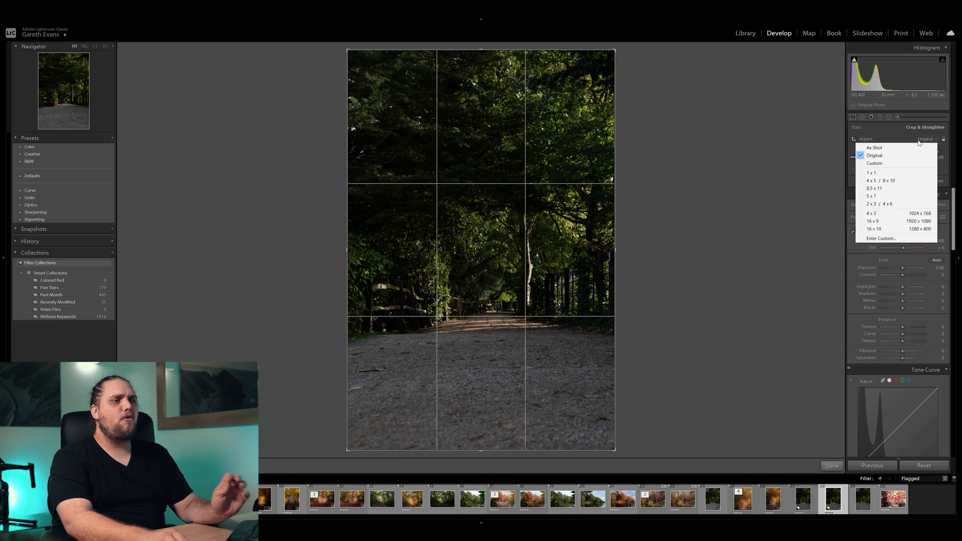
click(901, 181)
drag(550, 170, 550, 191)
drag(454, 364, 454, 369)
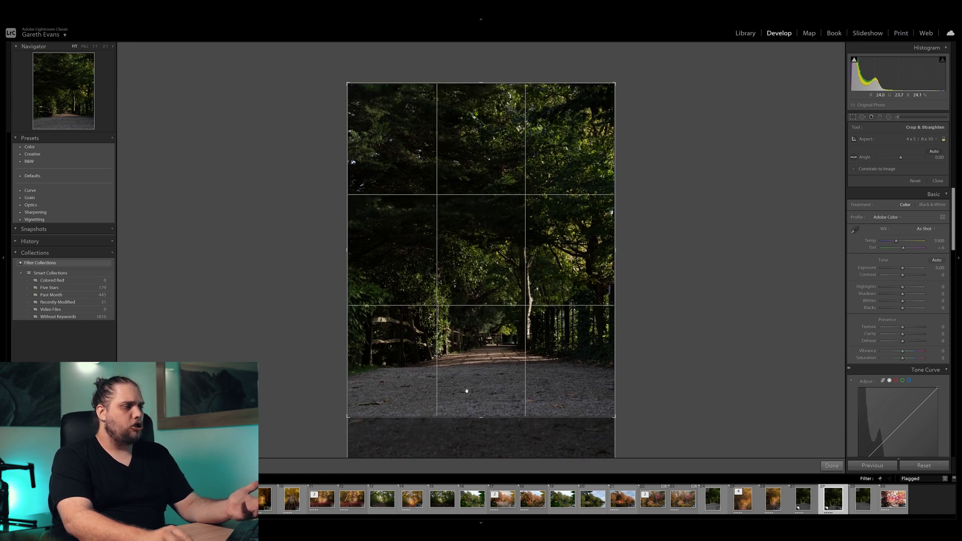
drag(481, 416, 478, 373)
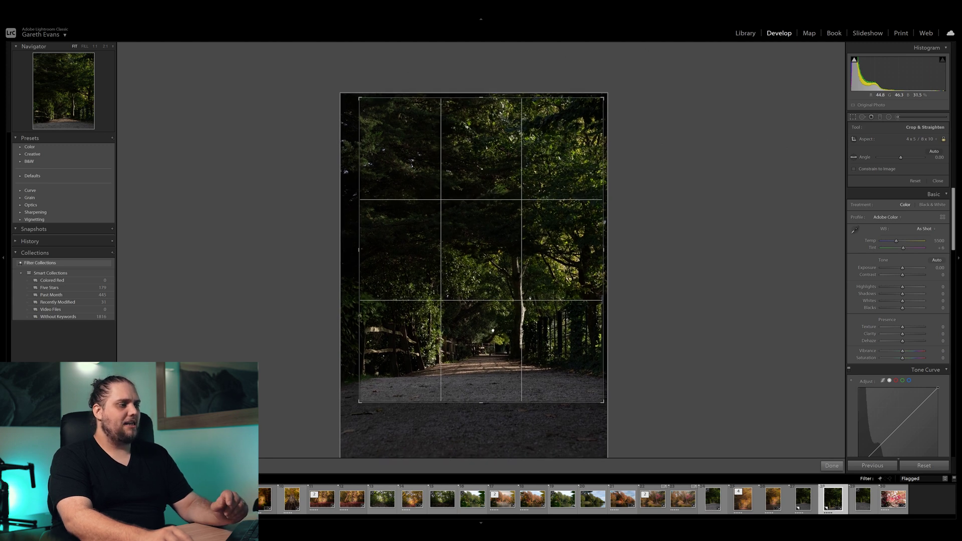
click(833, 465)
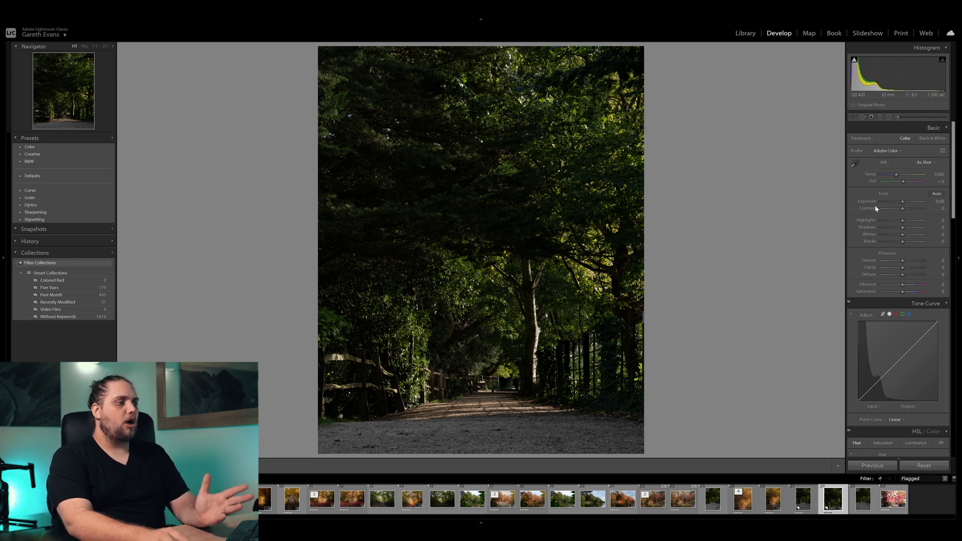
- Set Exposure +0.95, Highlights −54, Shadows +49, Blacks +23, Texture +14, Vibrance +21, plus clarity
drag(903, 202, 894, 224)
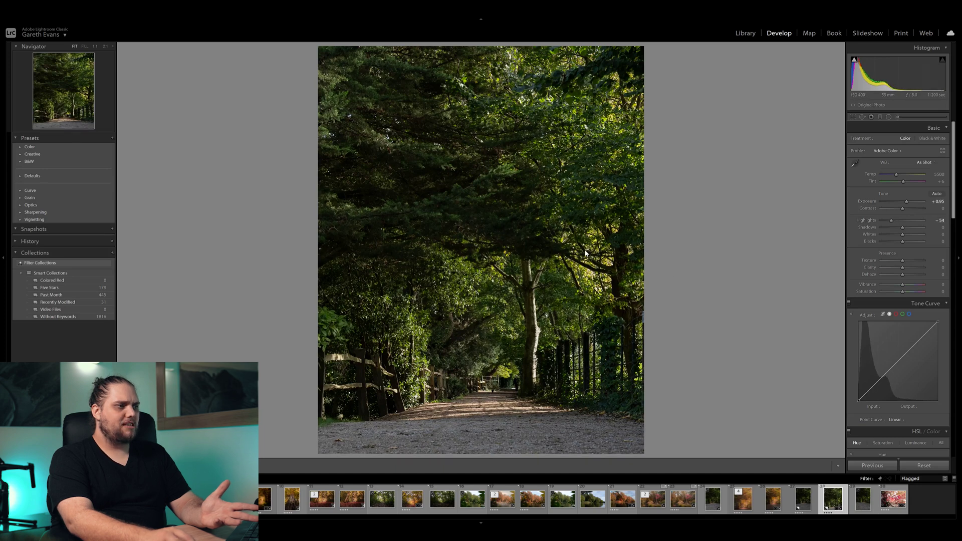
drag(903, 227, 913, 231)
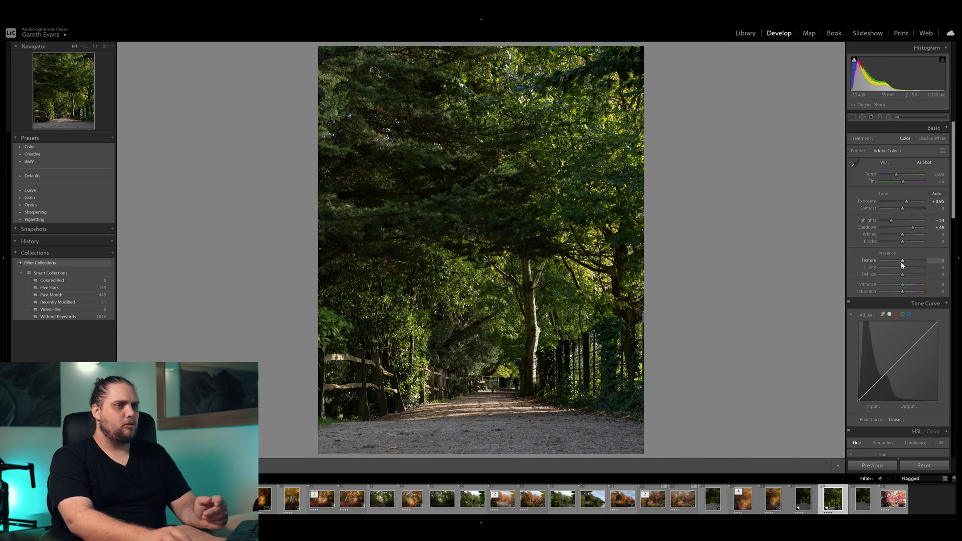
drag(903, 272, 905, 271)
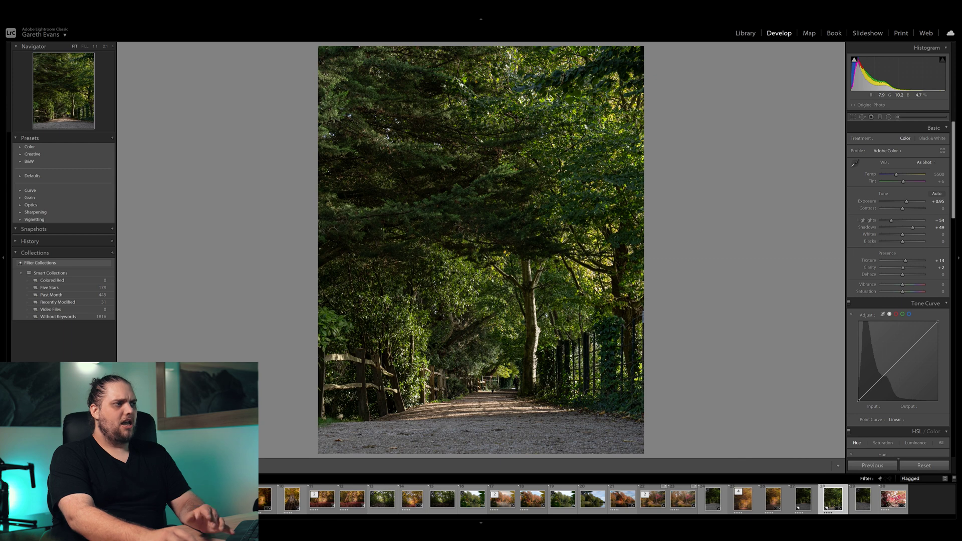
click(372, 217)
click(445, 239)
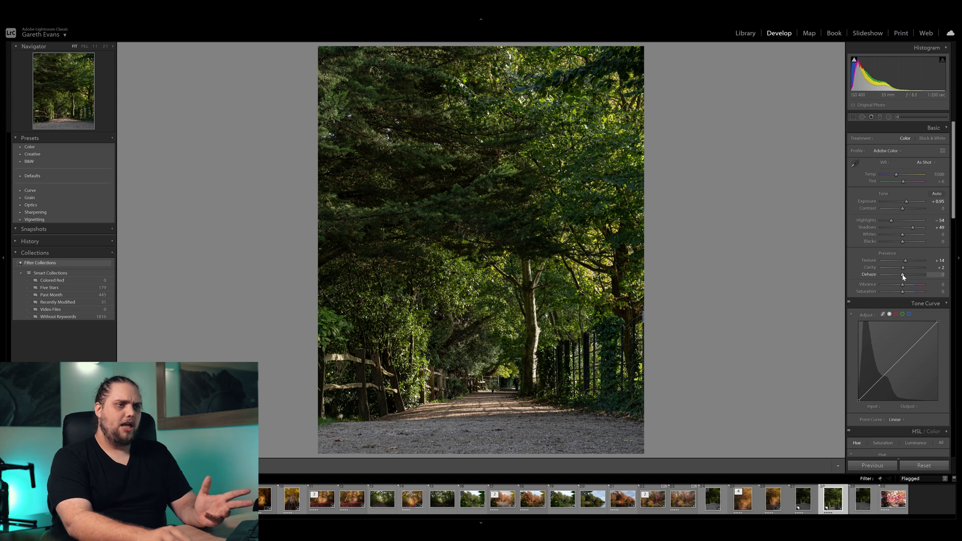
drag(903, 286, 904, 287)
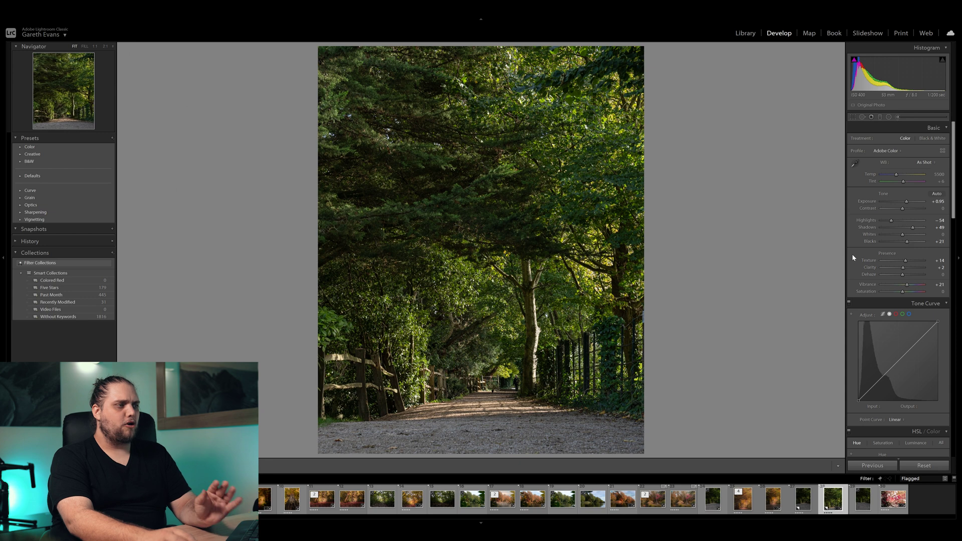
- Compare with the before view, then lift a tone curve midtone point to input 92, output 105
scroll(852, 255, down, 3)
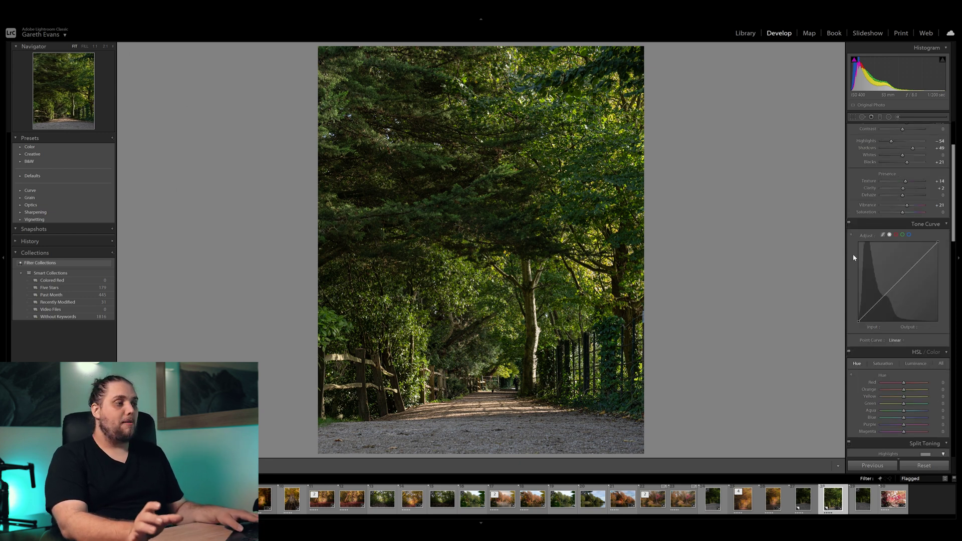
key(backslash)
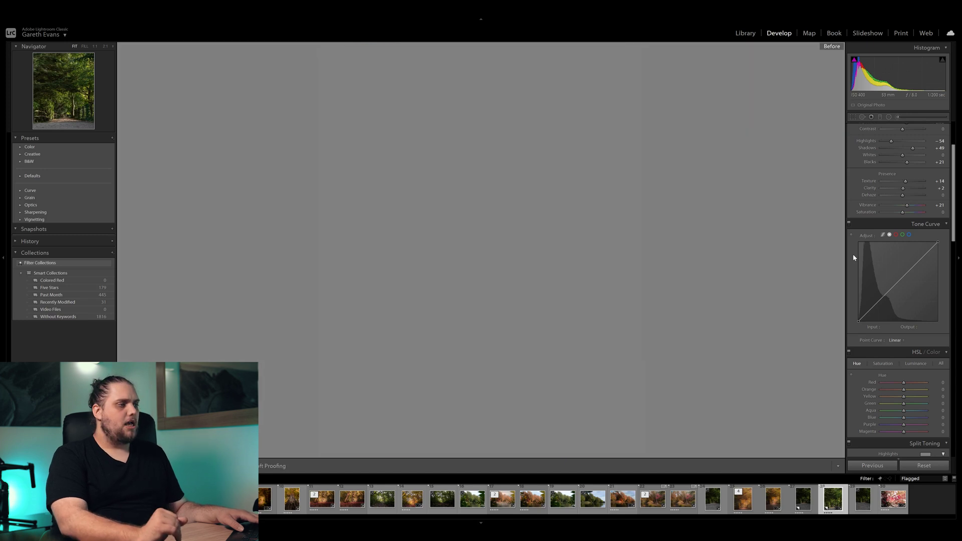
key(backslash)
key(backslash)
key(backslash)
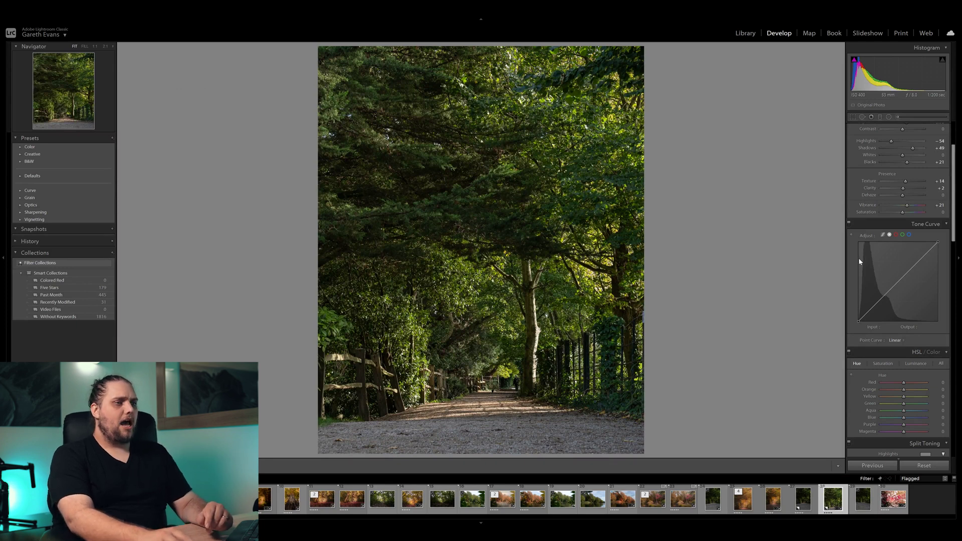
drag(898, 283, 887, 291)
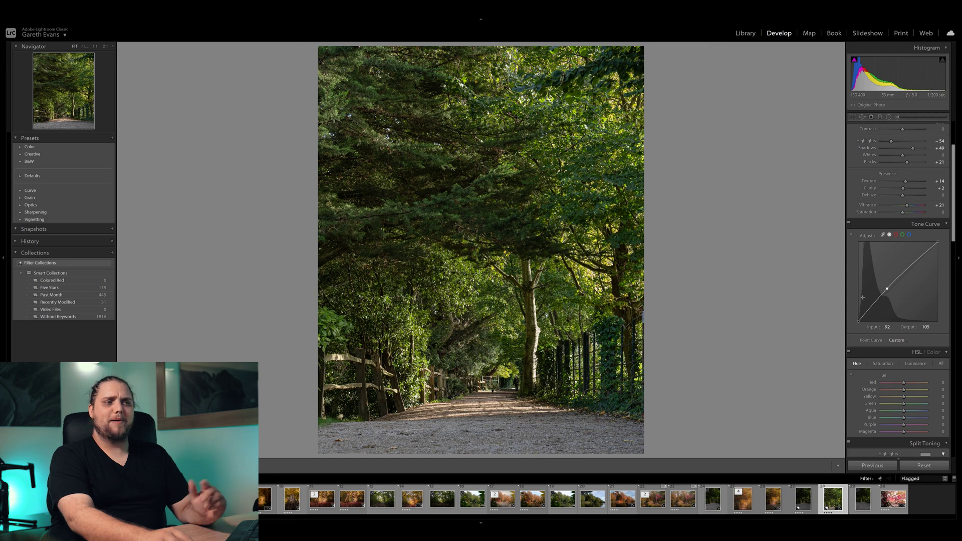
scroll(854, 290, down, 3)
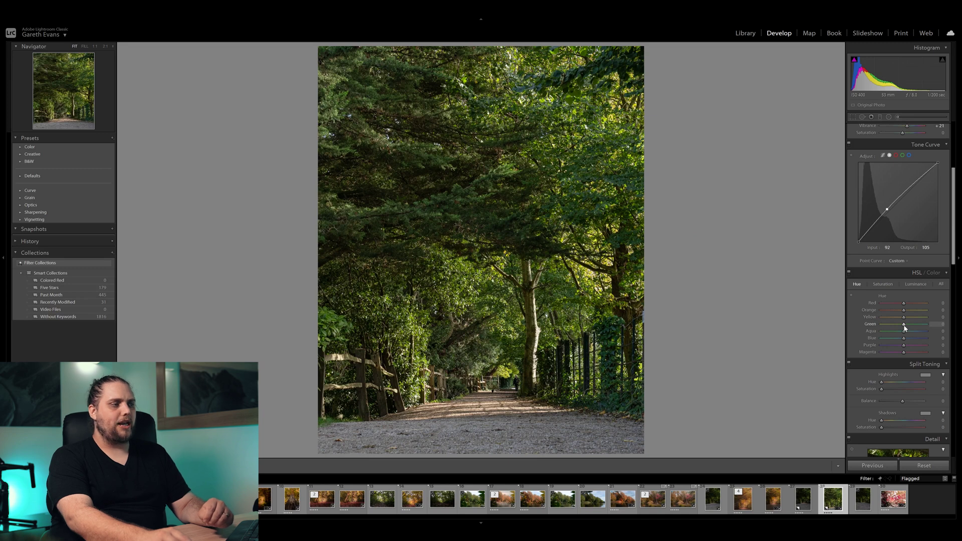
- Shift hues to Green −88, Yellow −61, Orange −33 and split-tone highlights at hue 30, saturation 33
drag(905, 326, 892, 327)
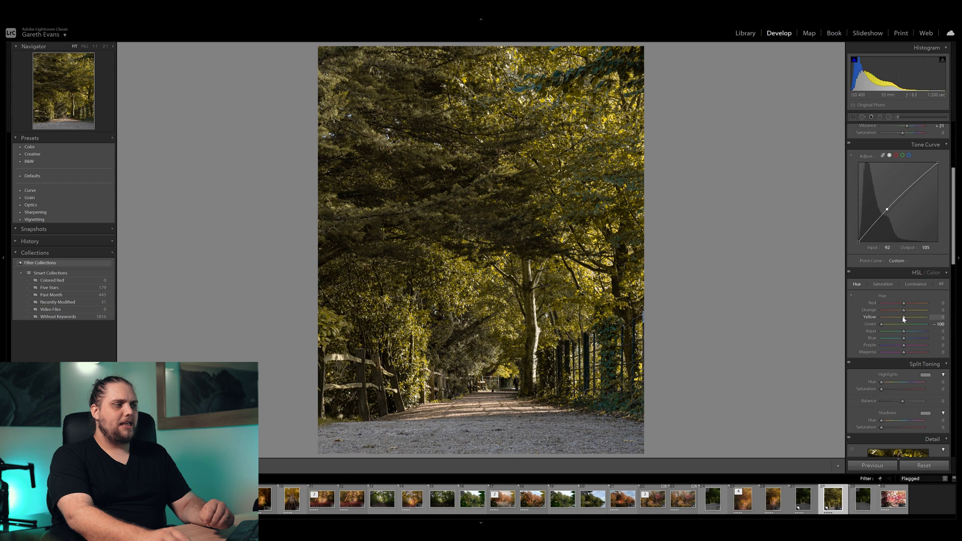
drag(896, 319, 892, 319)
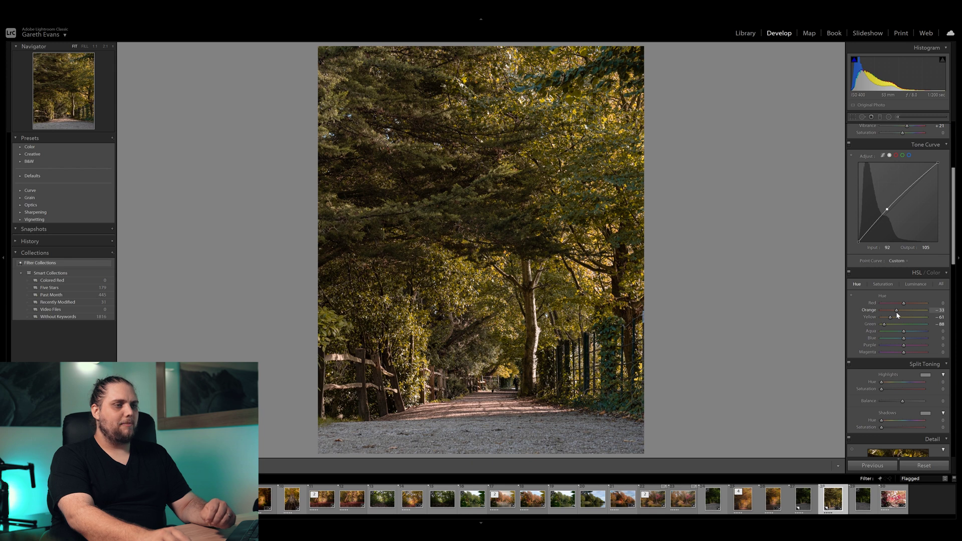
drag(904, 339, 903, 341)
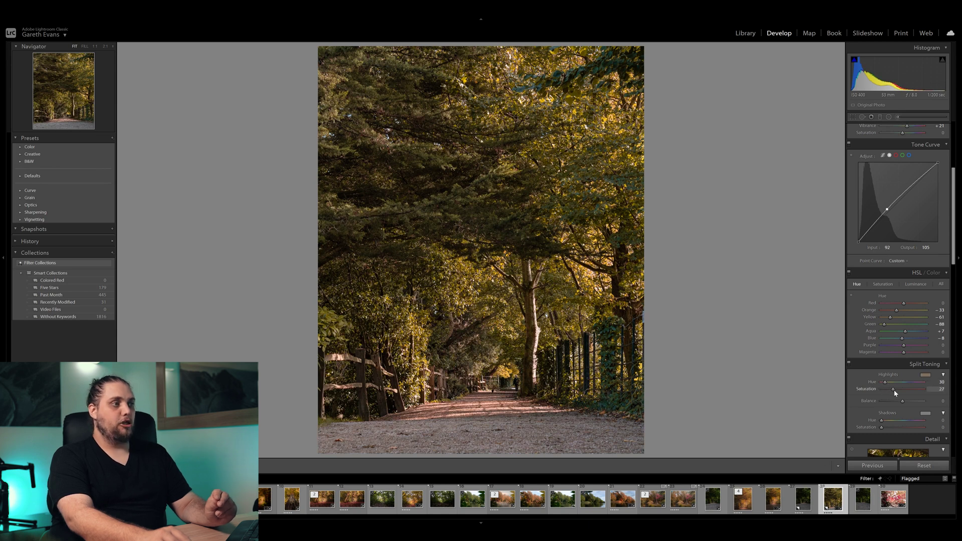
drag(897, 393, 898, 393)
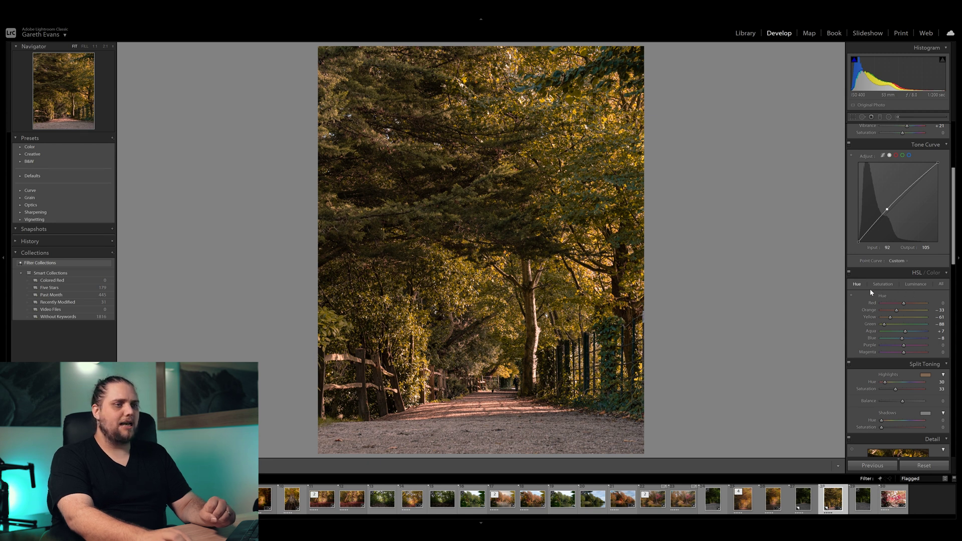
- Set the white balance to Temp 6881 and Tint −4
scroll(870, 289, up, 5)
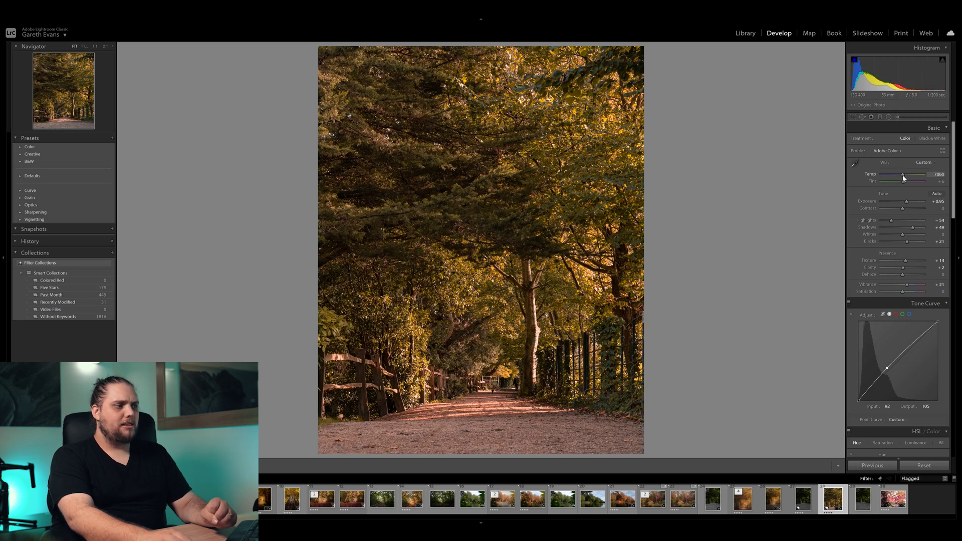
drag(903, 176, 901, 176)
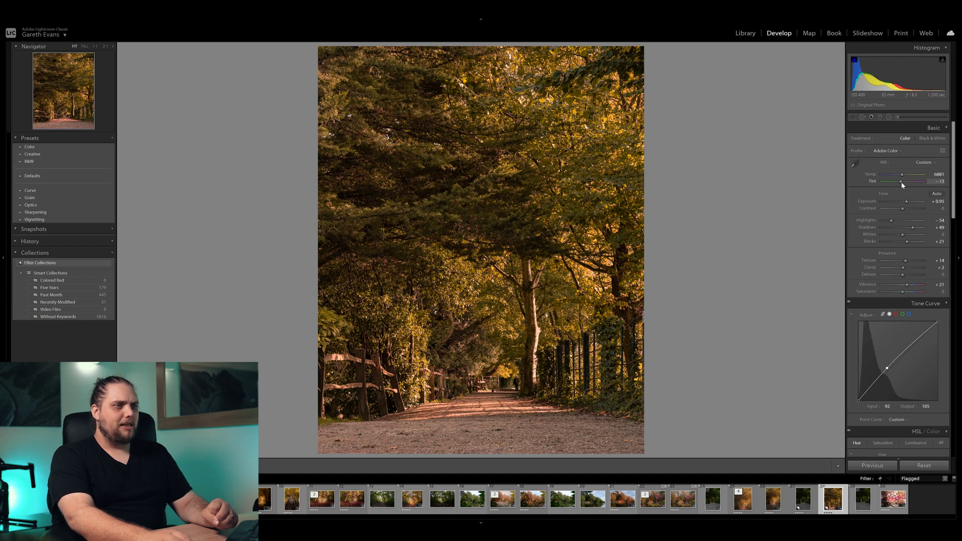
drag(900, 186, 903, 187)
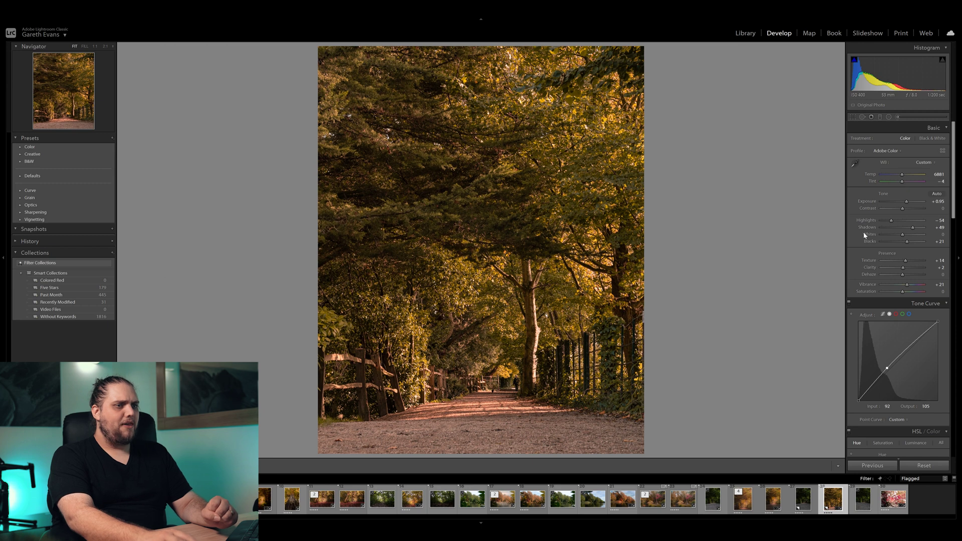
scroll(864, 235, down, 4)
scroll(864, 236, down, 8)
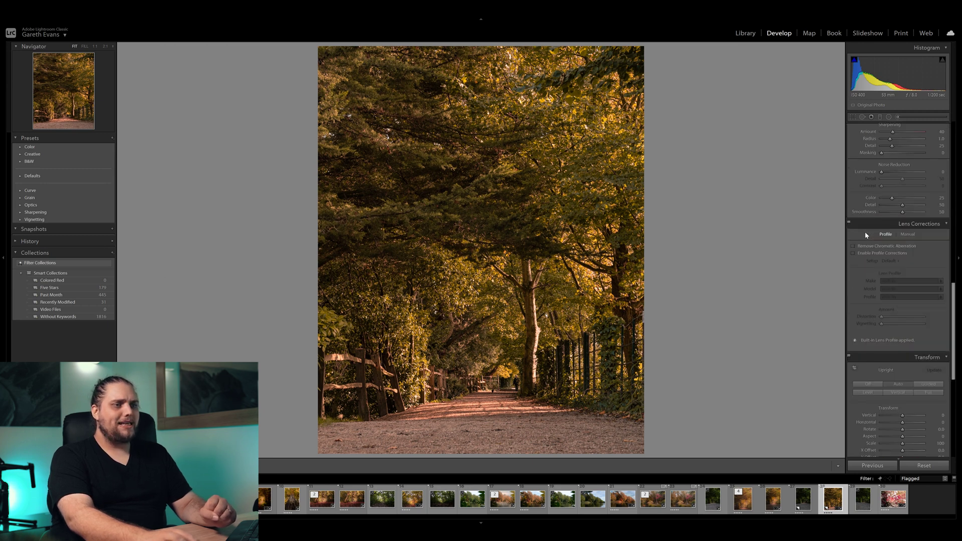
- Enable lens profile corrections using the Sony FE profile
click(854, 253)
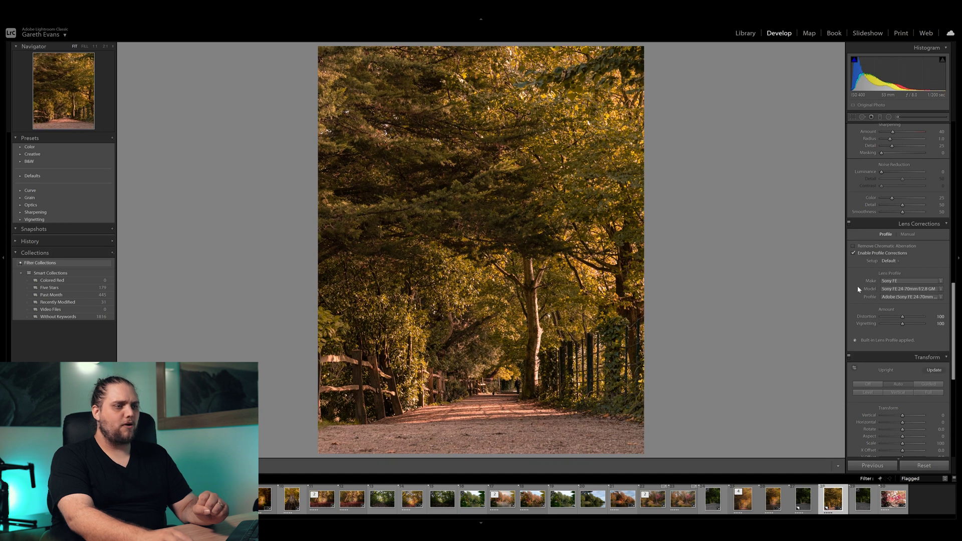
scroll(857, 287, down, 7)
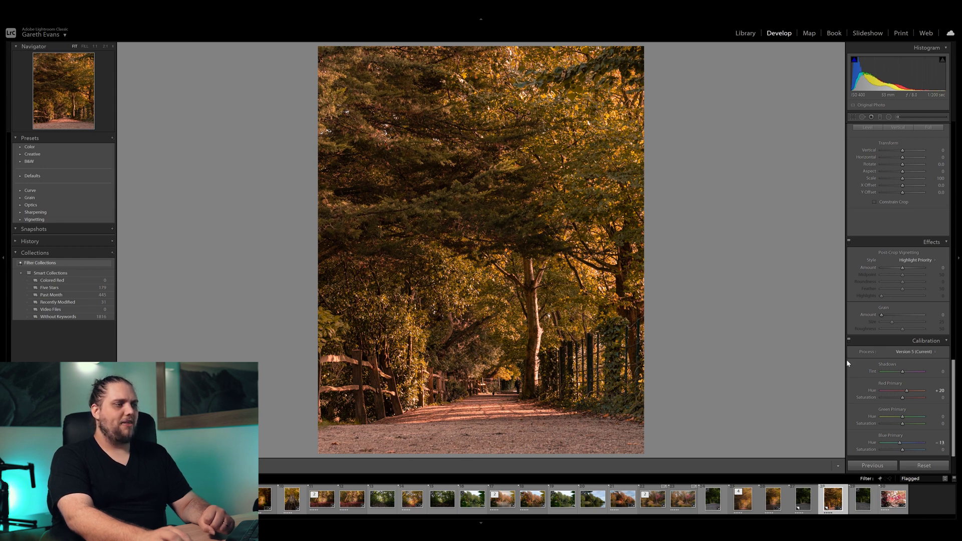
scroll(855, 368, up, 10)
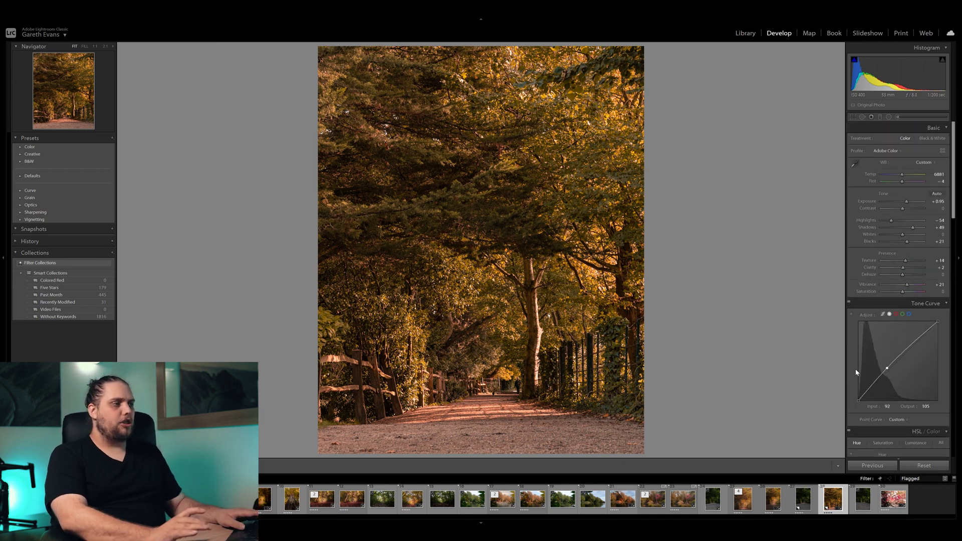
key(backslash)
key(backslash)
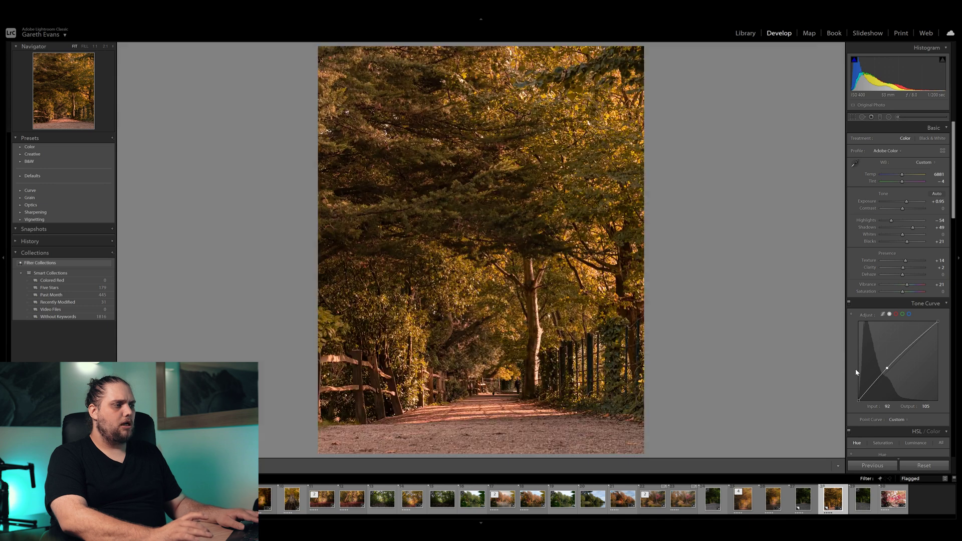
key(backslash)
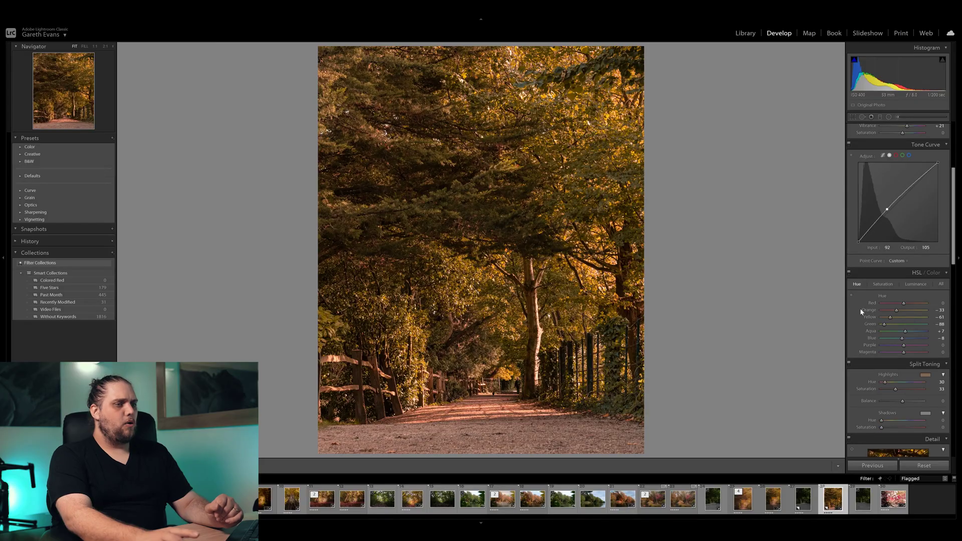
scroll(860, 314, down, 5)
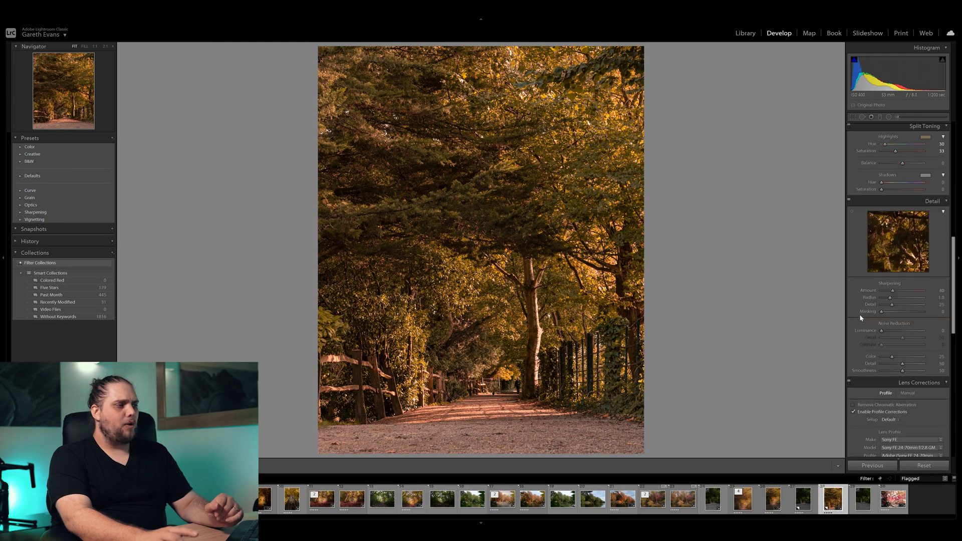
scroll(859, 314, up, 5)
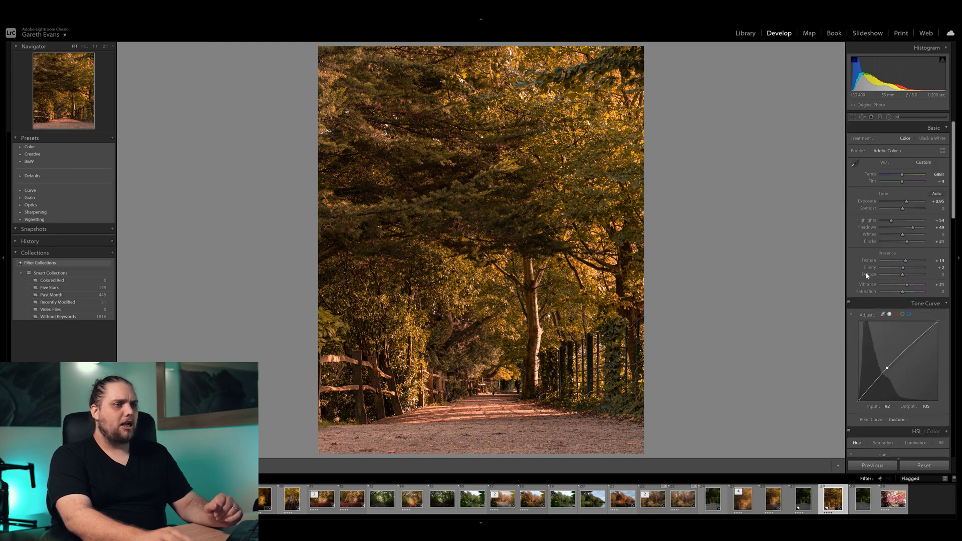
- Draw a first radial filter ellipse over the path
click(890, 117)
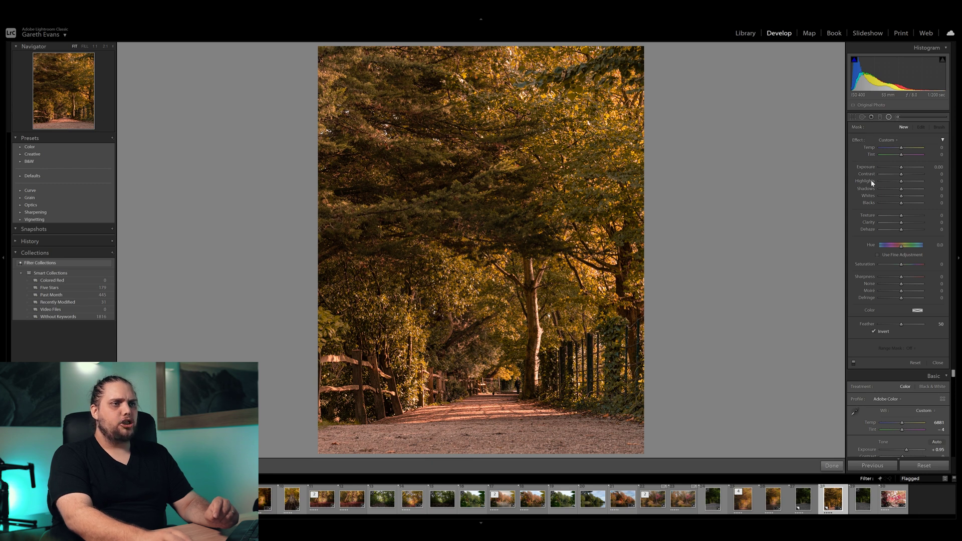
drag(465, 363, 500, 396)
drag(458, 346, 494, 363)
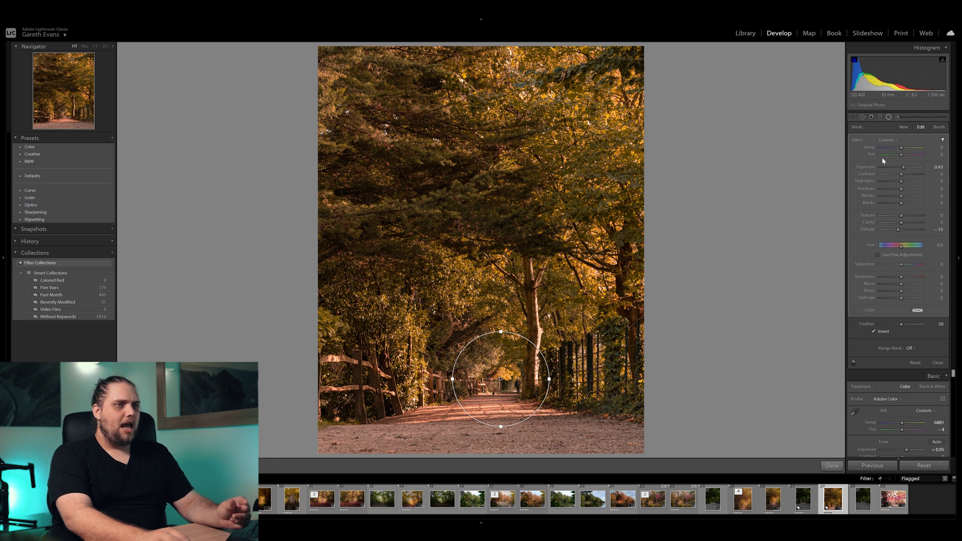
- Redraw the radial filter around the distant path, uncheck Invert, and set Exposure −0.76
click(904, 127)
drag(477, 345, 546, 421)
drag(488, 359, 497, 376)
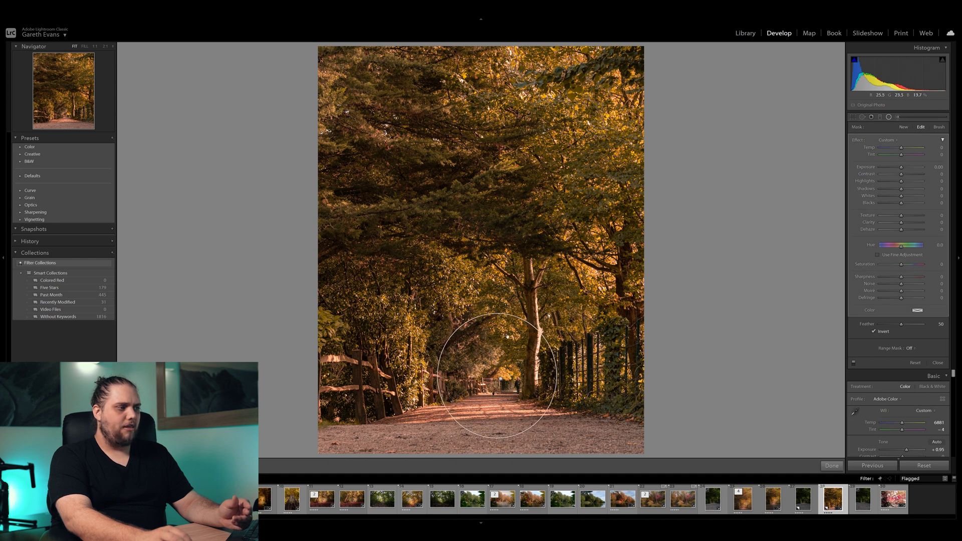
drag(497, 317, 497, 329)
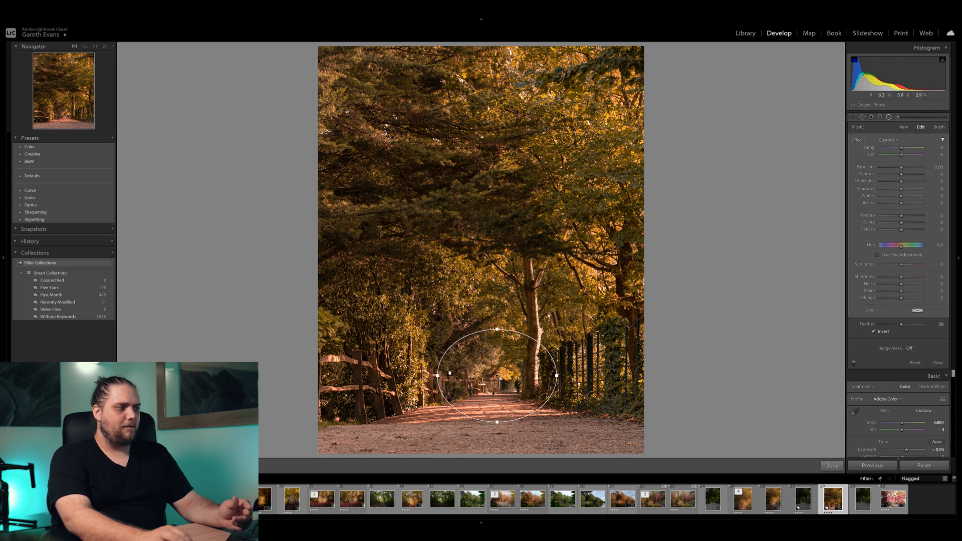
drag(437, 376, 448, 376)
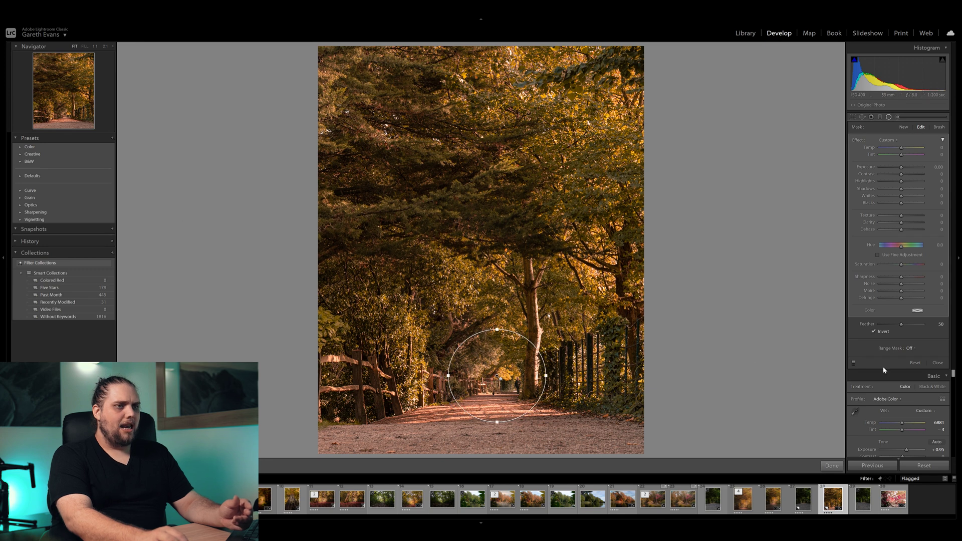
click(875, 332)
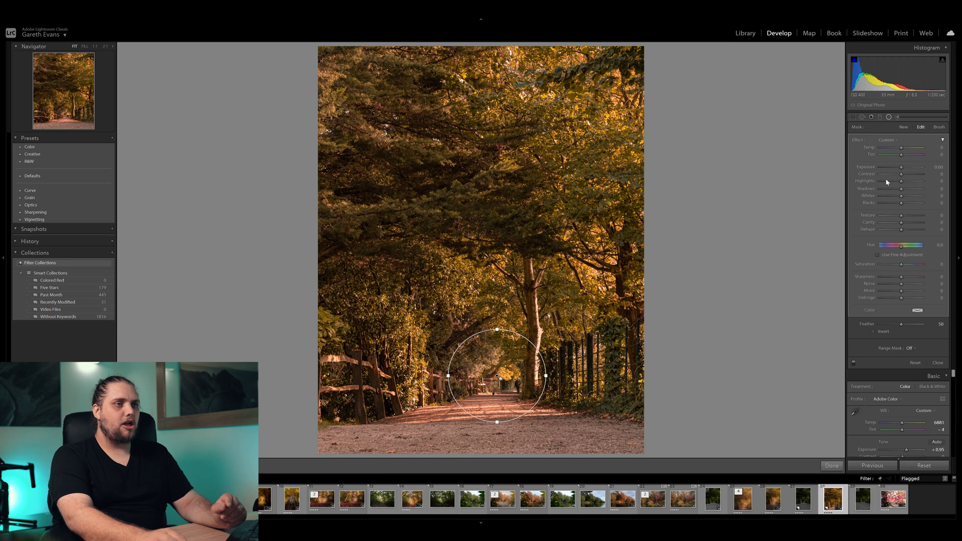
drag(899, 168, 899, 167)
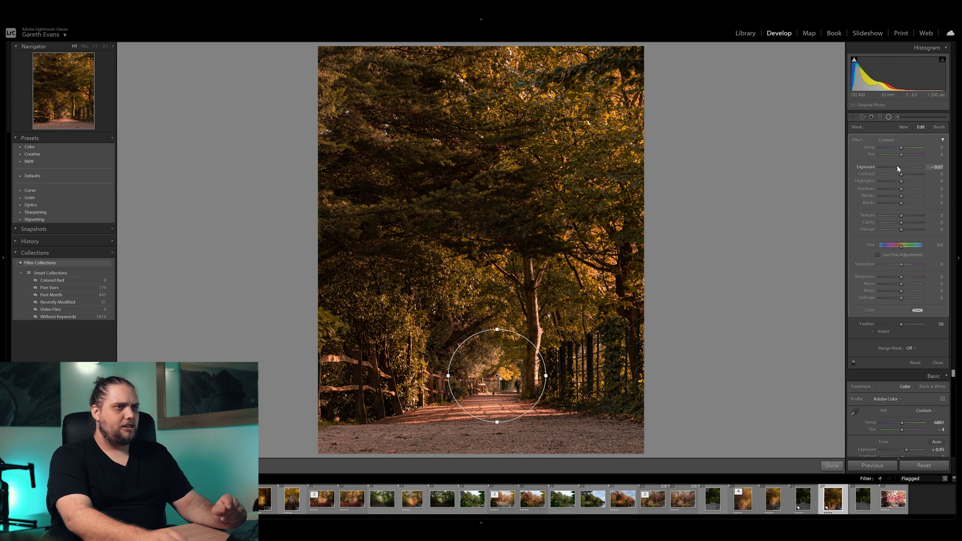
click(832, 465)
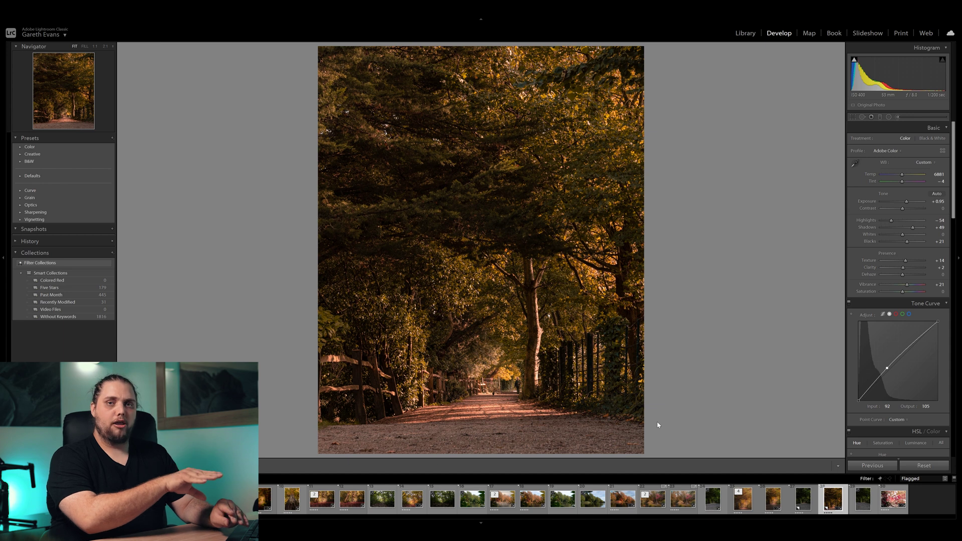
- Add a post-crop vignette of Amount −20 and compare it with the original
scroll(847, 274, down, 2)
scroll(848, 274, down, 10)
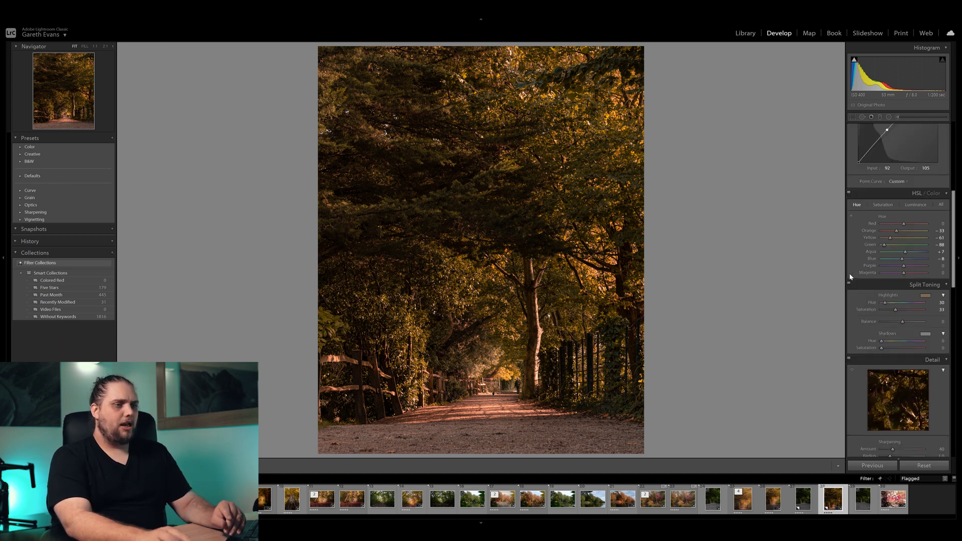
scroll(850, 274, down, 6)
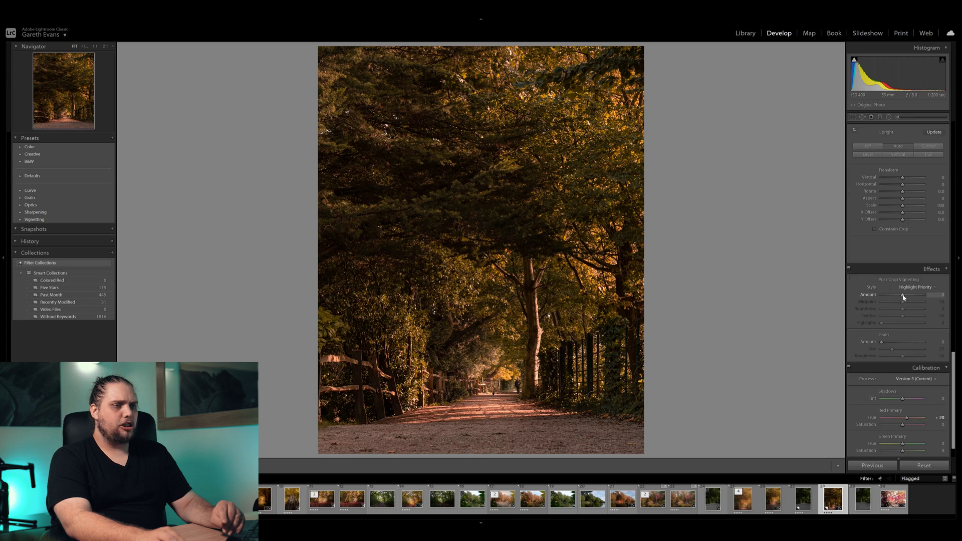
drag(903, 298, 900, 297)
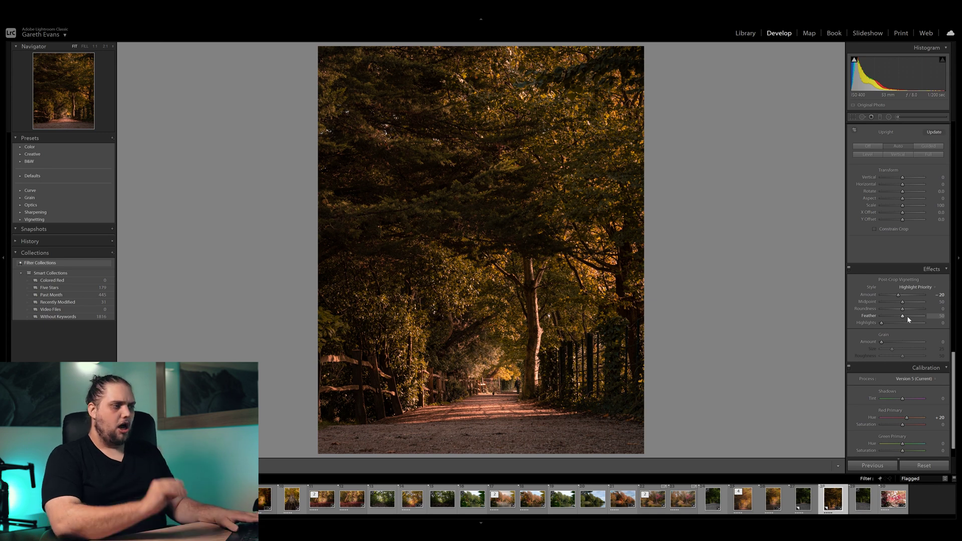
key(backslash)
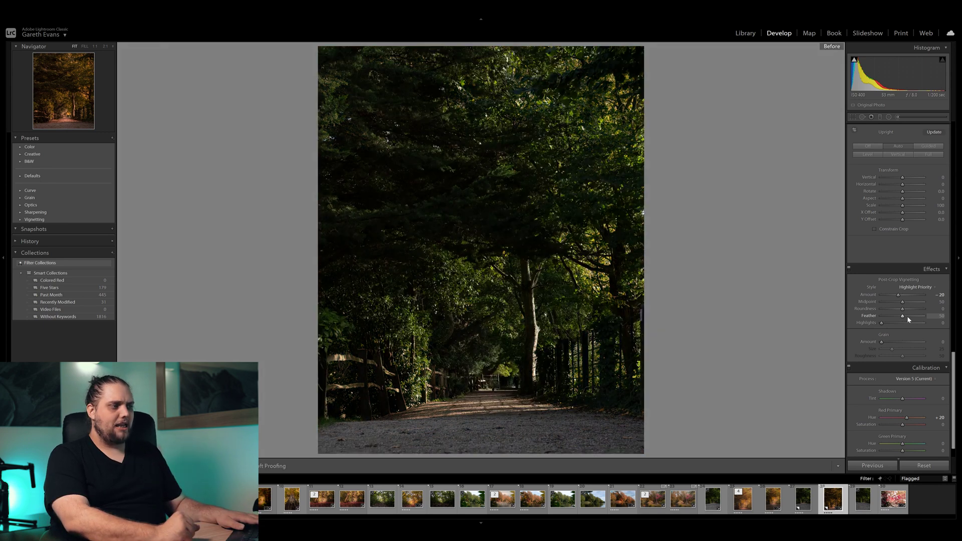
key(backslash)
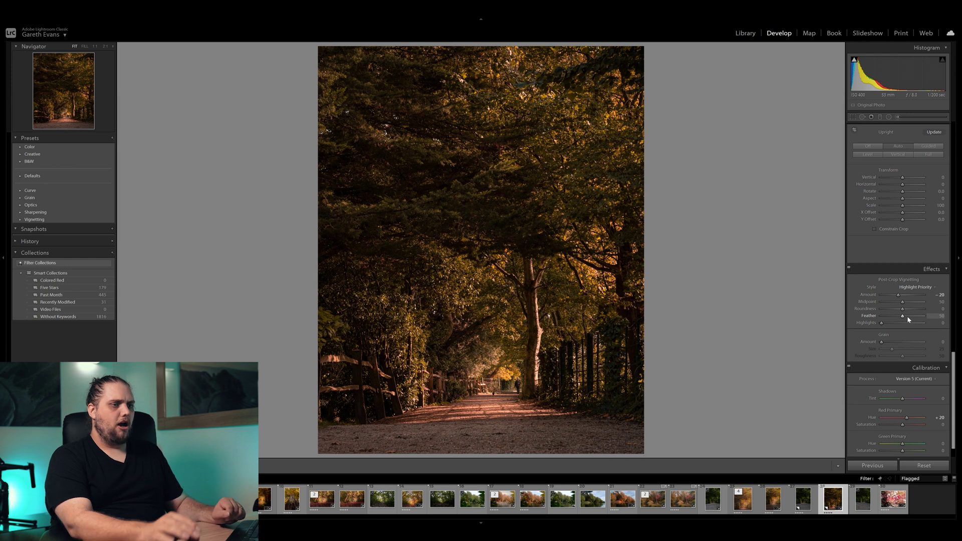
scroll(861, 281, up, 15)
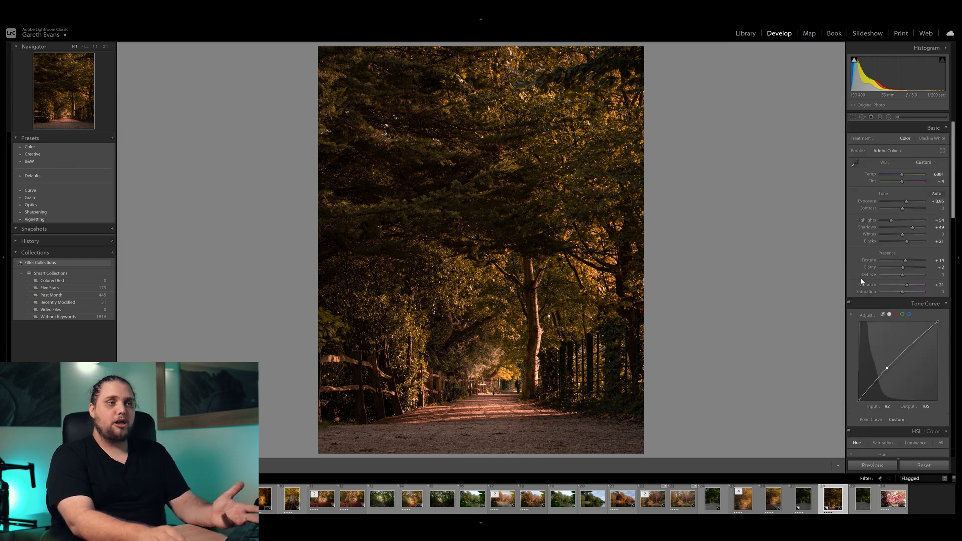
- Redraw the radial filter over the path, then undo its exposure brightening
click(887, 117)
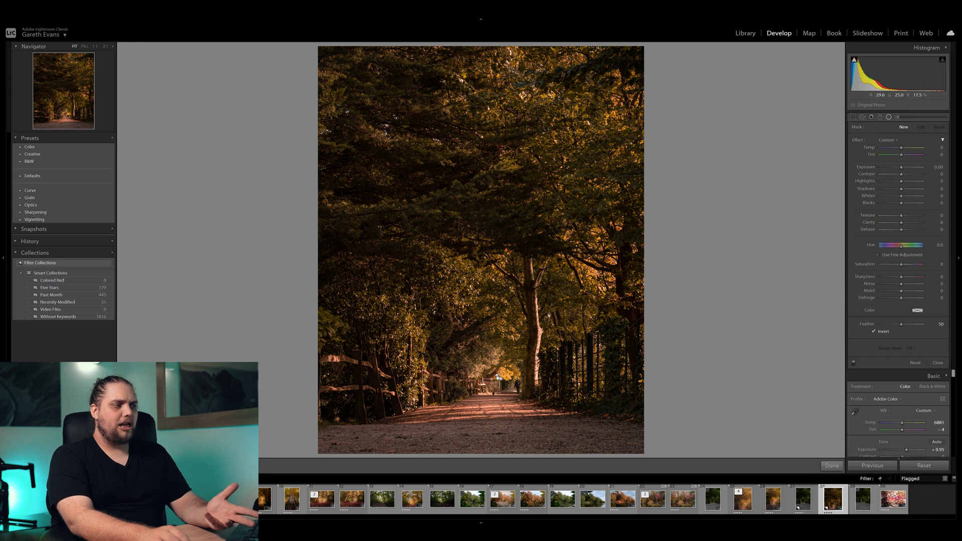
drag(497, 375, 546, 423)
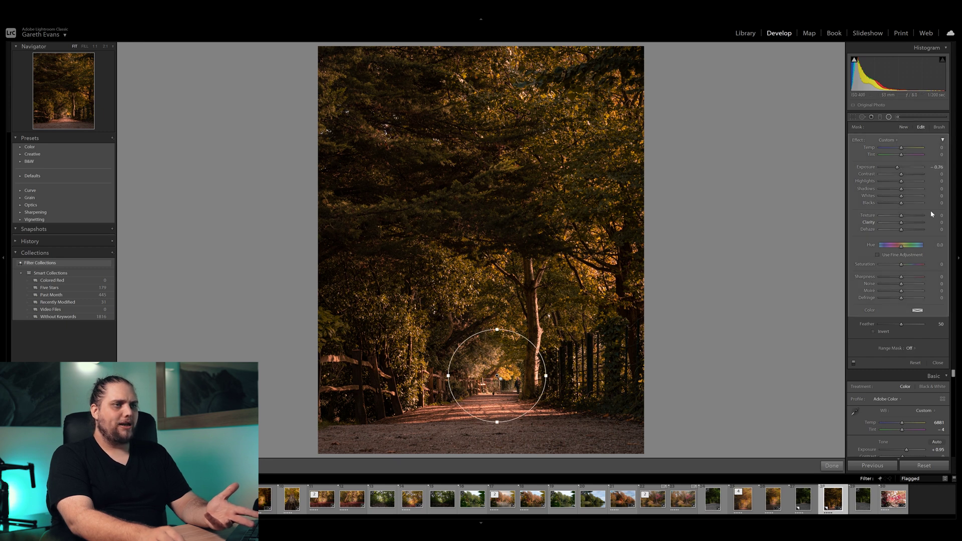
drag(902, 170, 895, 170)
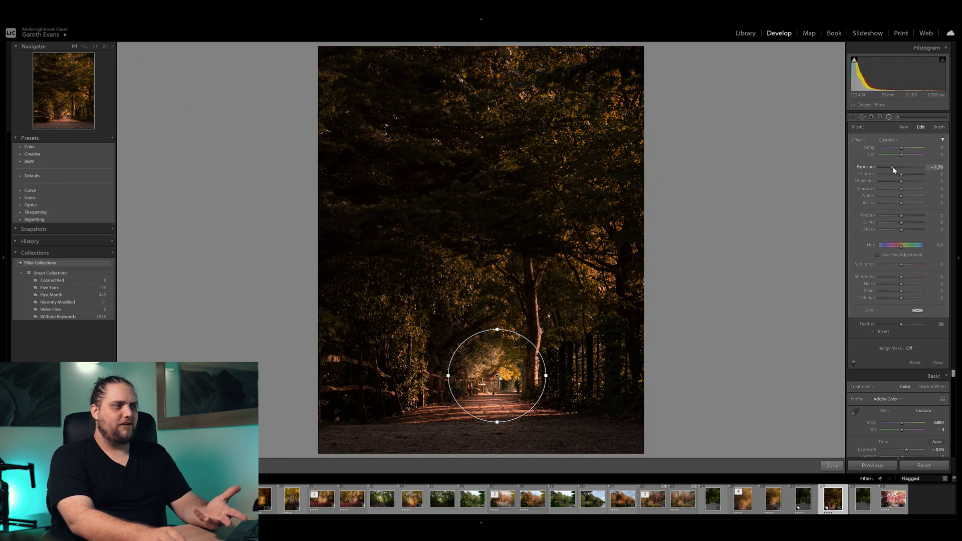
key(ctrl+z)
key(ctrl+z)
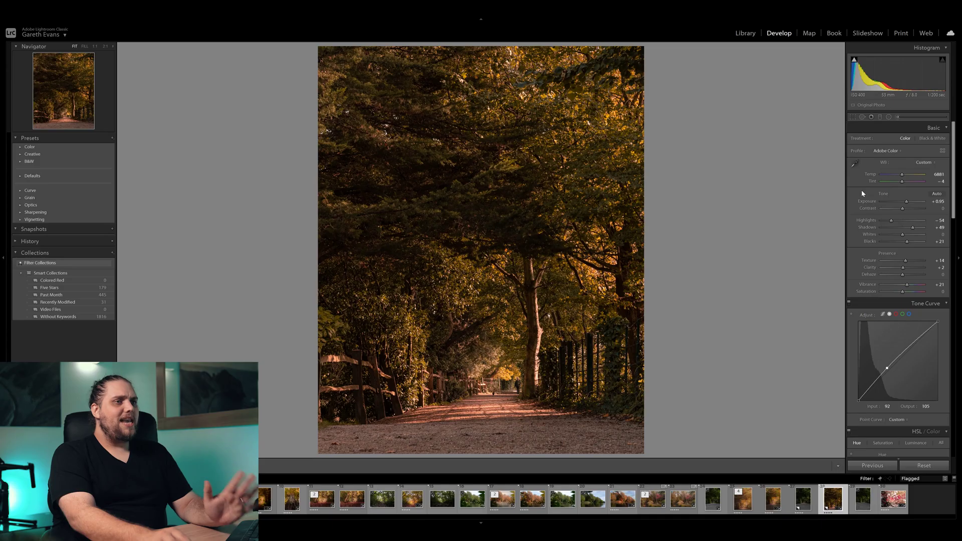
- Draw a diagonal graduated filter over the upper canopy that raises Exposure and lowers Dehaze
click(881, 119)
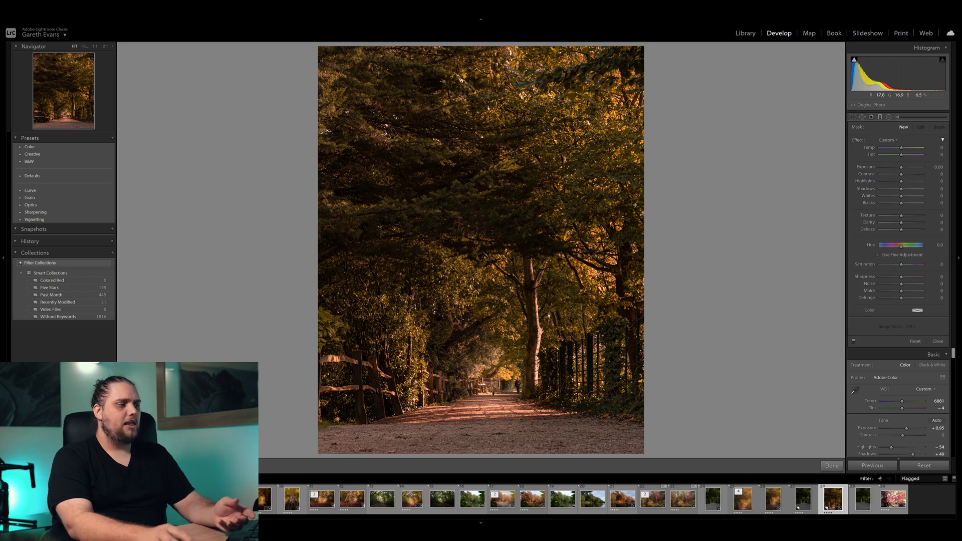
drag(640, 246, 350, 420)
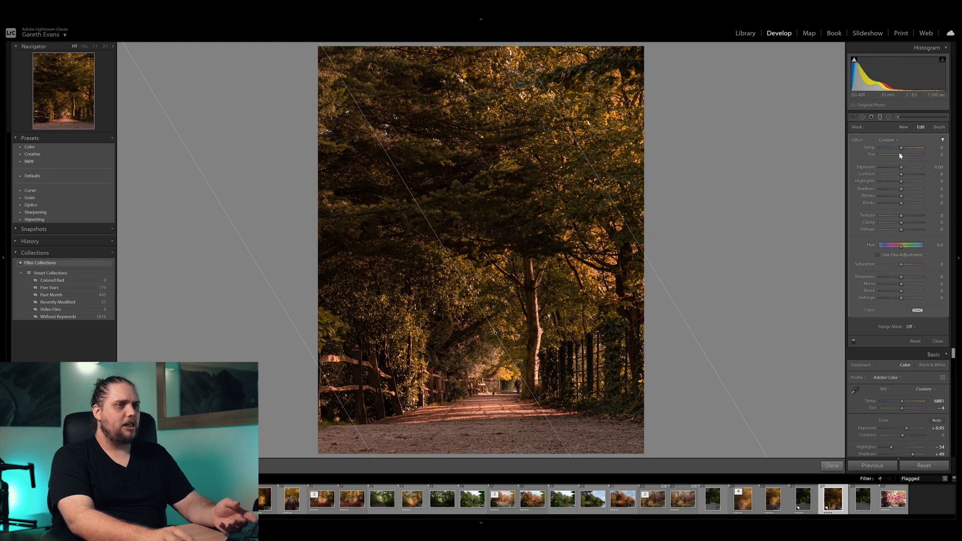
key(o)
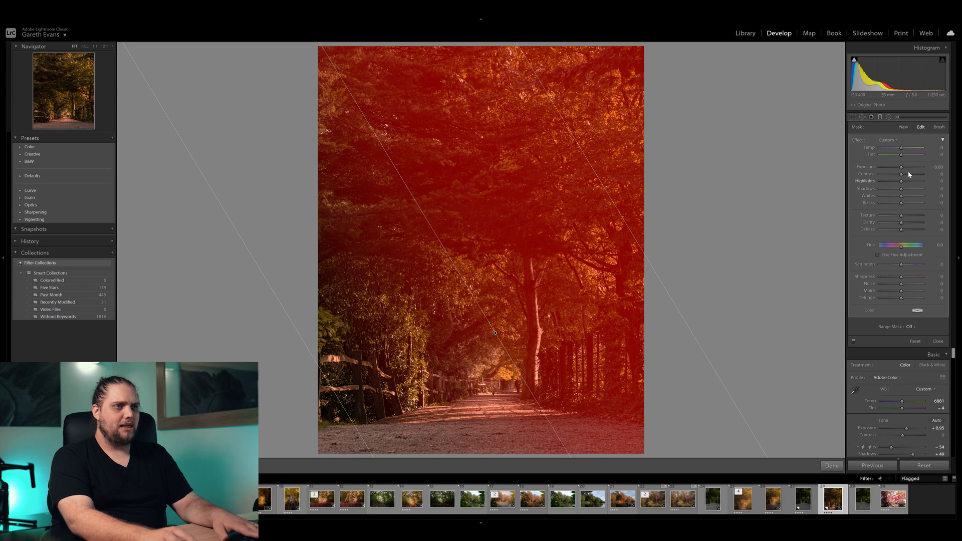
key(o)
drag(903, 170, 907, 172)
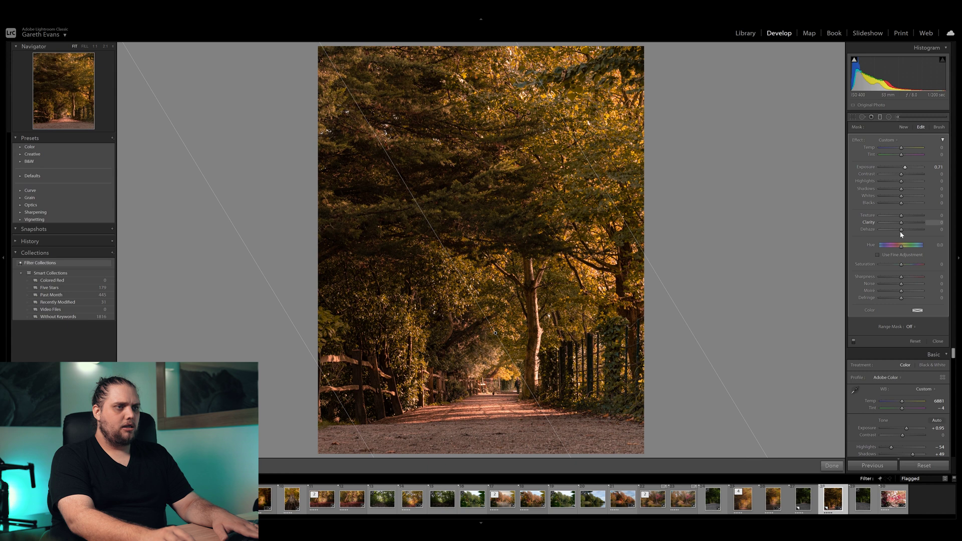
drag(895, 232, 896, 232)
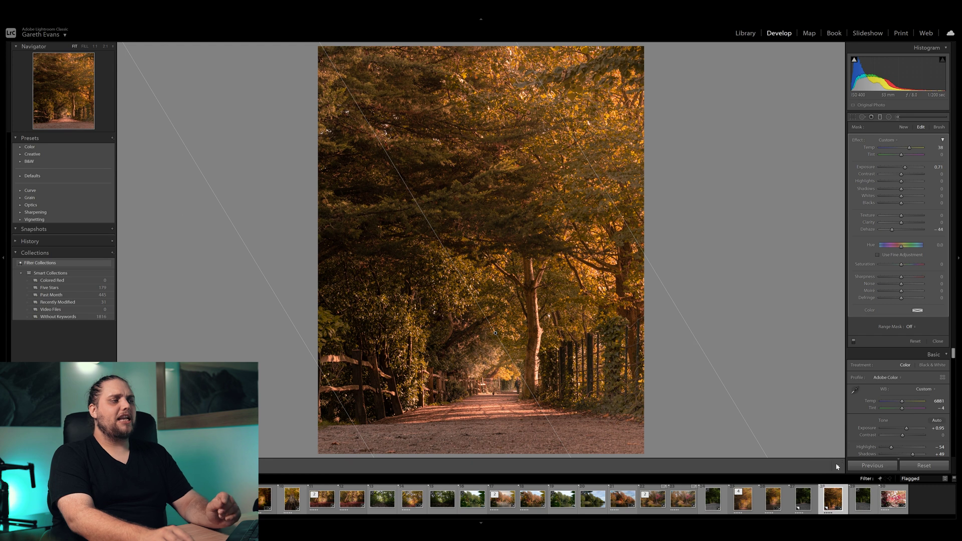
click(836, 466)
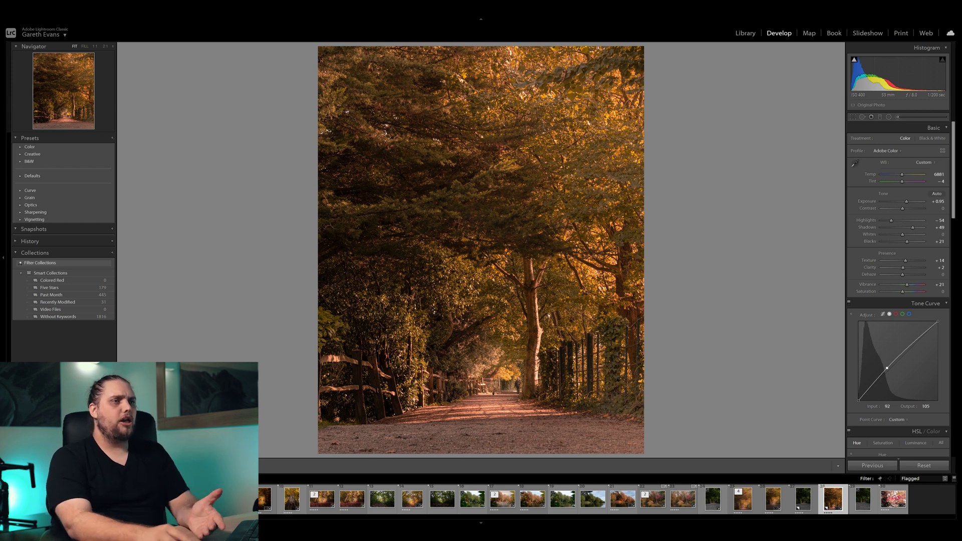
- Start a new adjustment brush with Exposure at about +0.29
key(k)
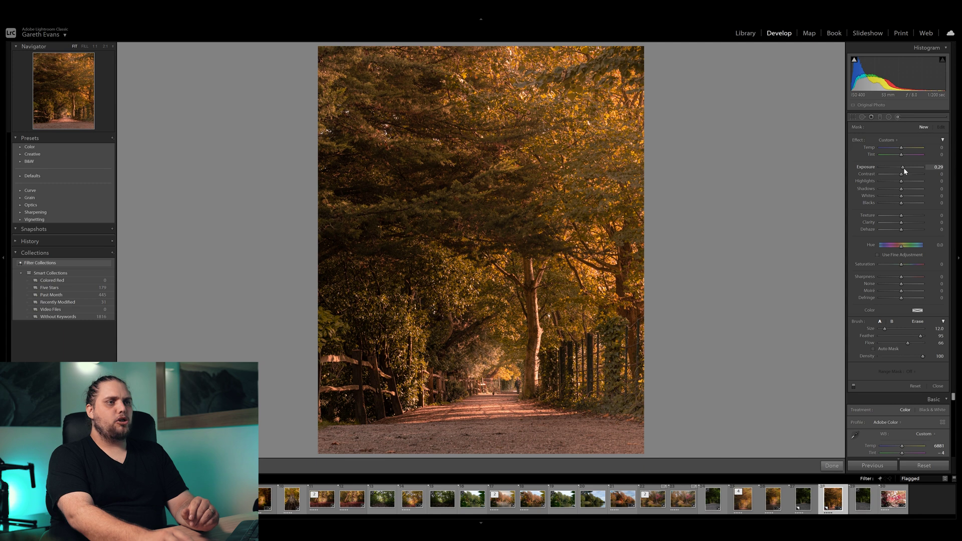
- Paint the brush over the path and lower trees at Exposure +0.43 and Dehaze −32
drag(897, 231, 896, 232)
scroll(594, 282, up, 3)
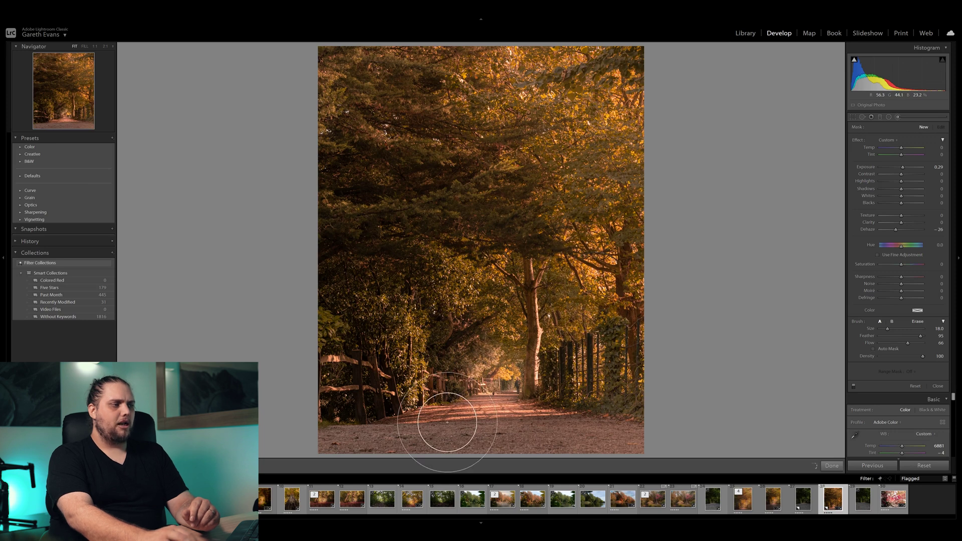
drag(567, 307, 596, 270)
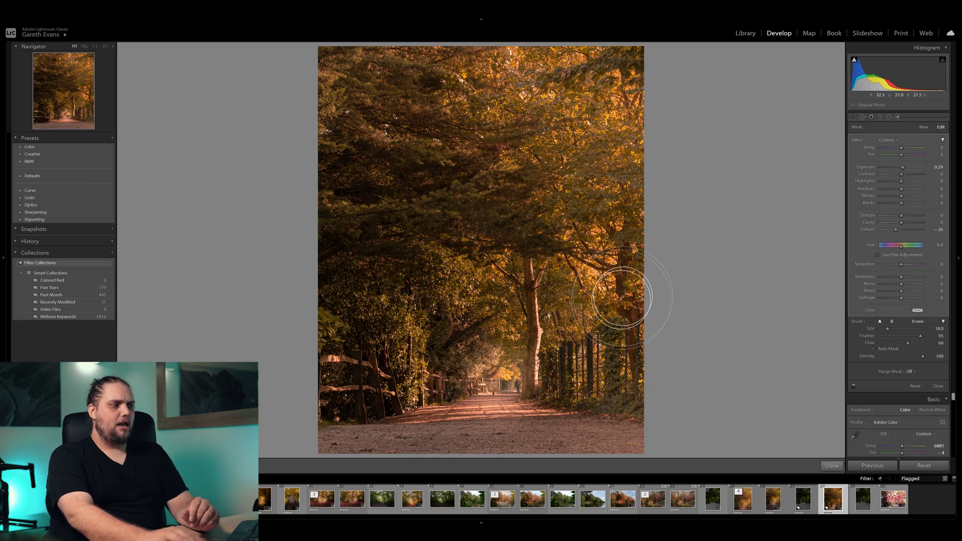
scroll(510, 333, down, 4)
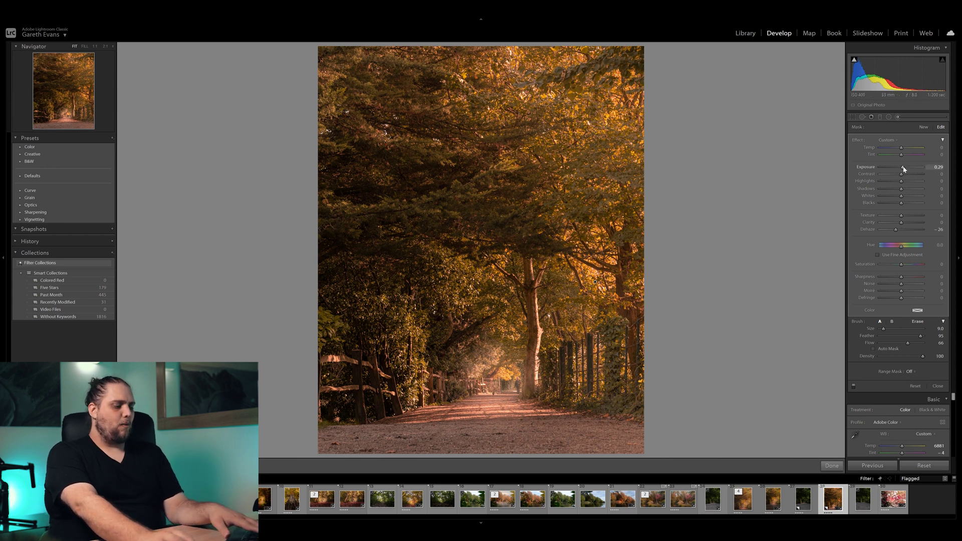
key(o)
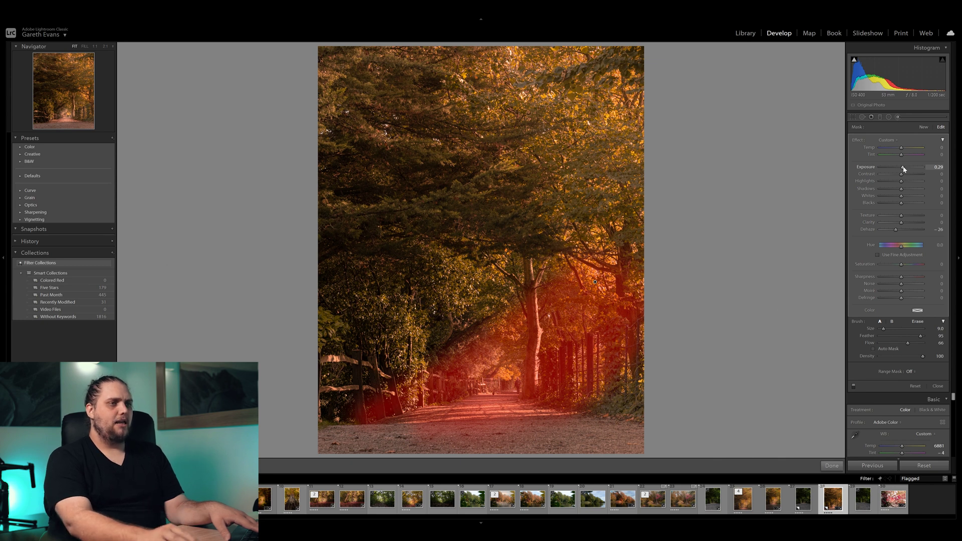
key(o)
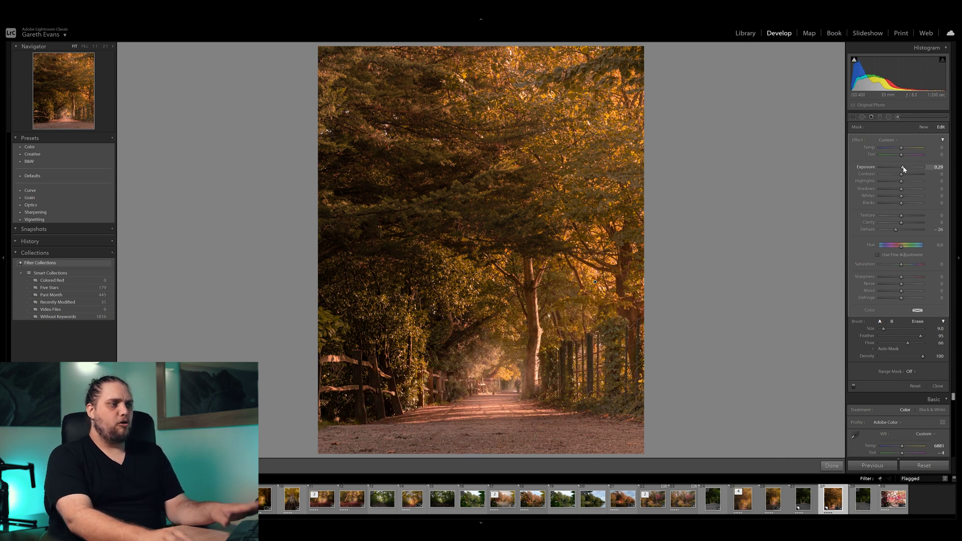
drag(906, 169, 906, 170)
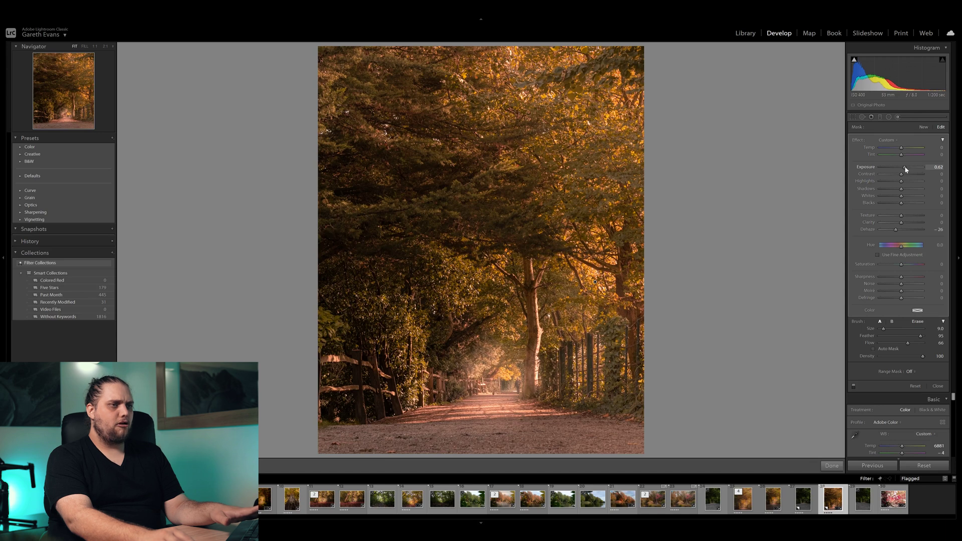
drag(897, 229, 893, 230)
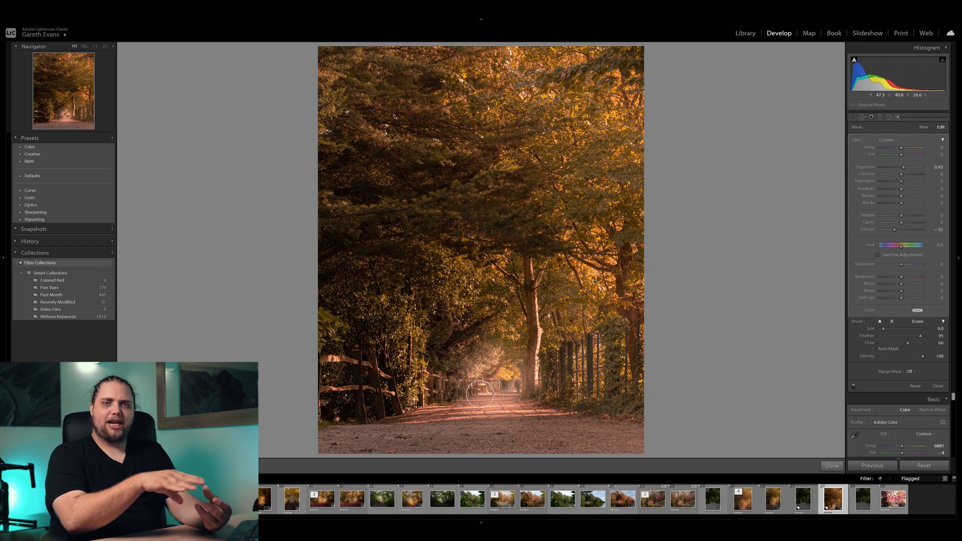
- Erase the brush mask spill from the lower tree trunk and check the mask overlay
key(alt)
scroll(543, 339, down, 8)
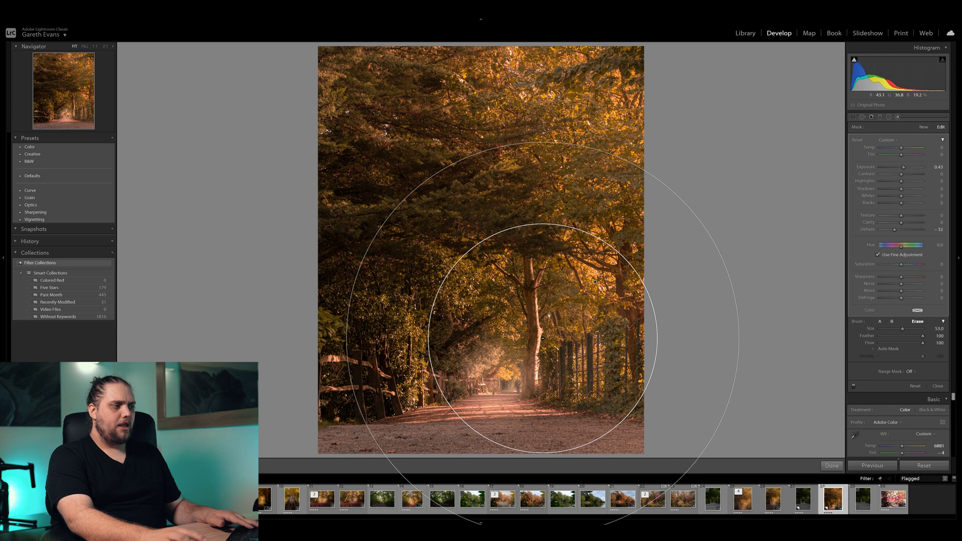
scroll(545, 339, down, 14)
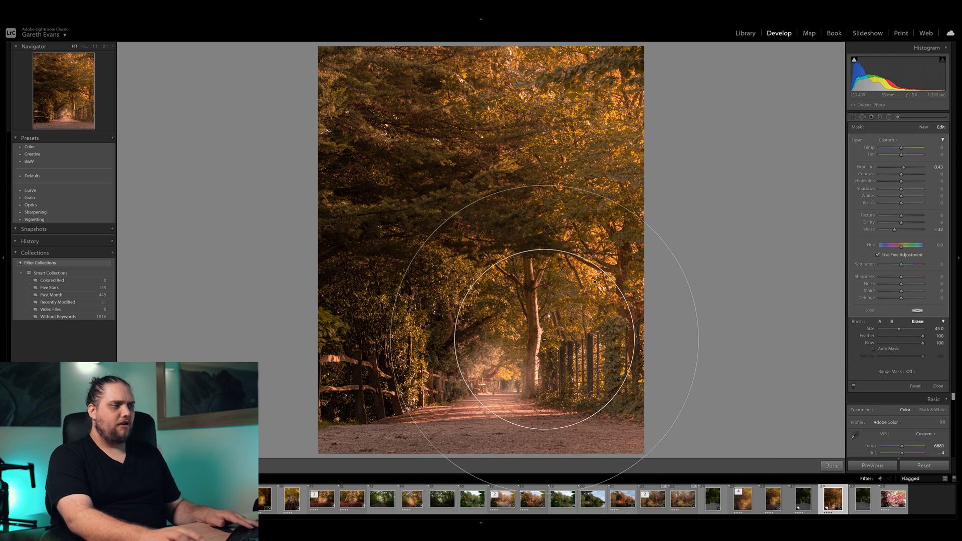
scroll(544, 339, down, 16)
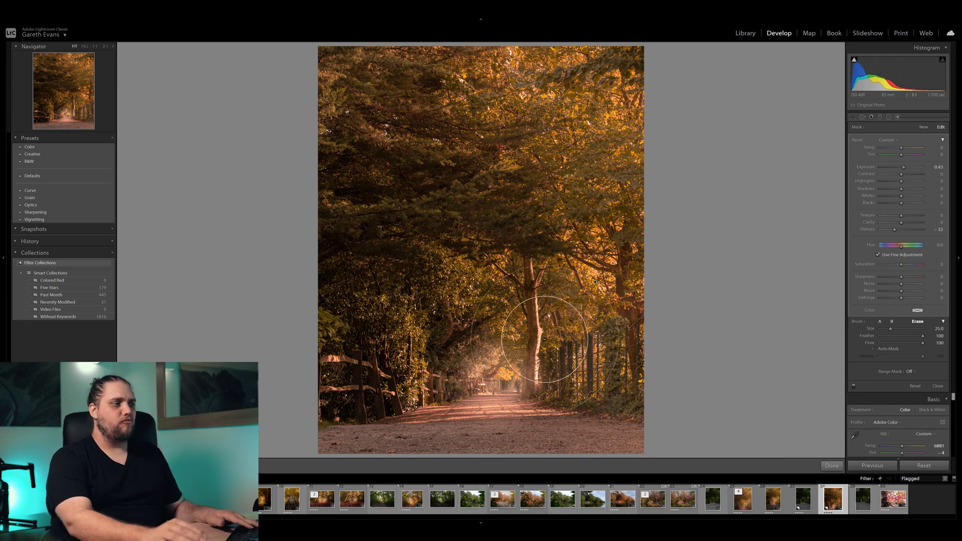
scroll(560, 334, down, 2)
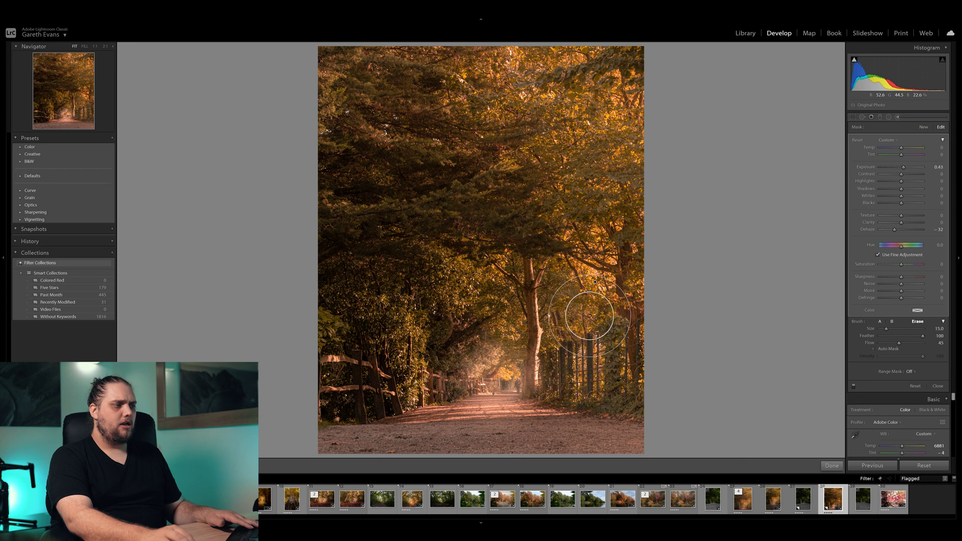
scroll(539, 310, down, 6)
scroll(531, 302, down, 4)
drag(526, 396, 533, 364)
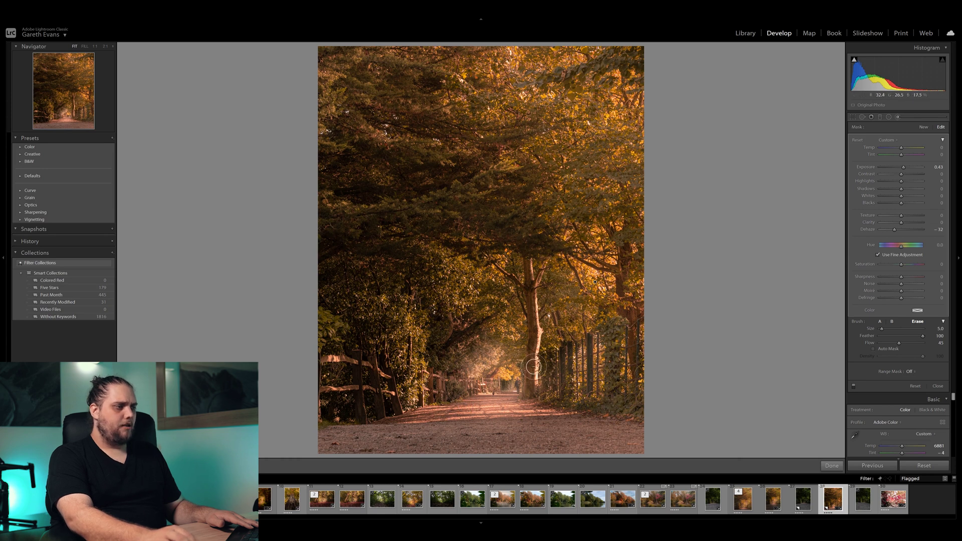
key(o)
key(alt)
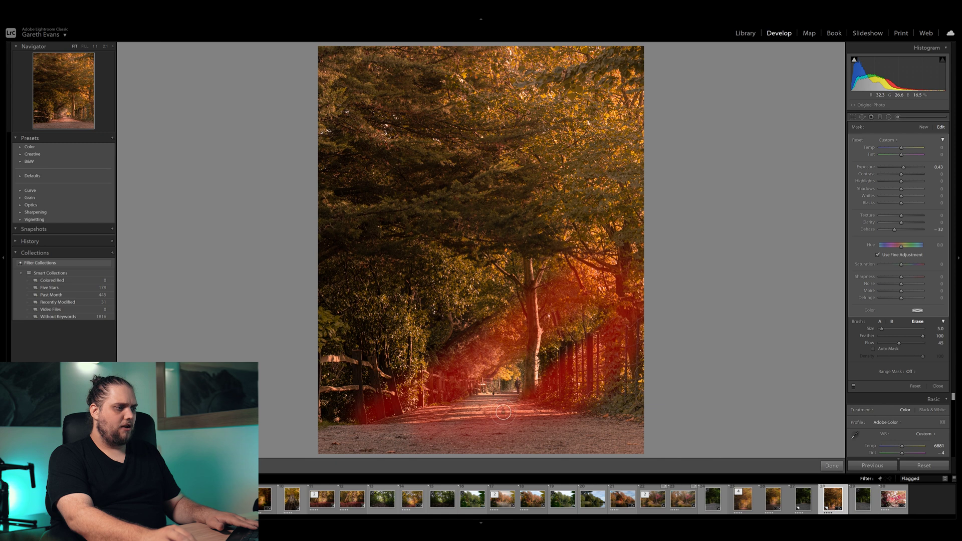
- Reselect the existing path brush mask and toggle it off and on to compare
click(832, 466)
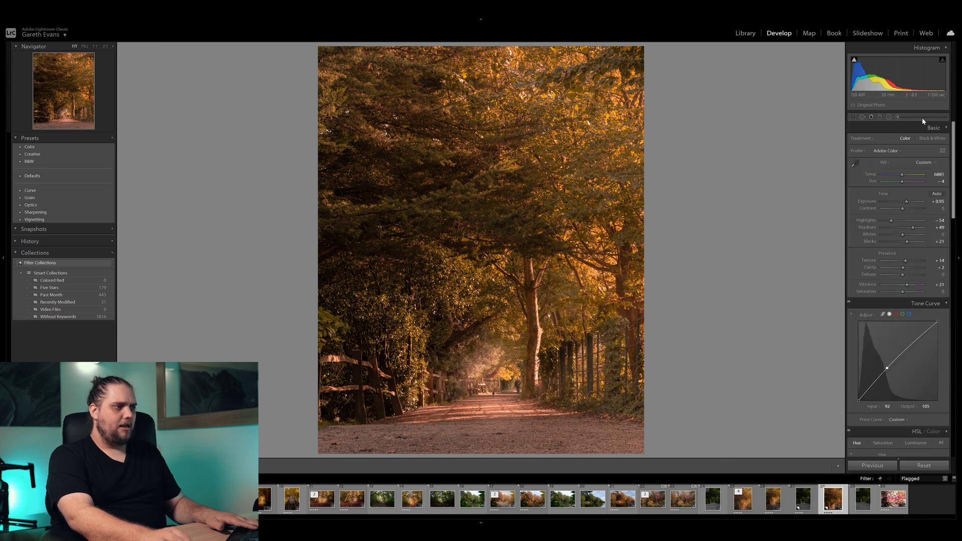
key(k)
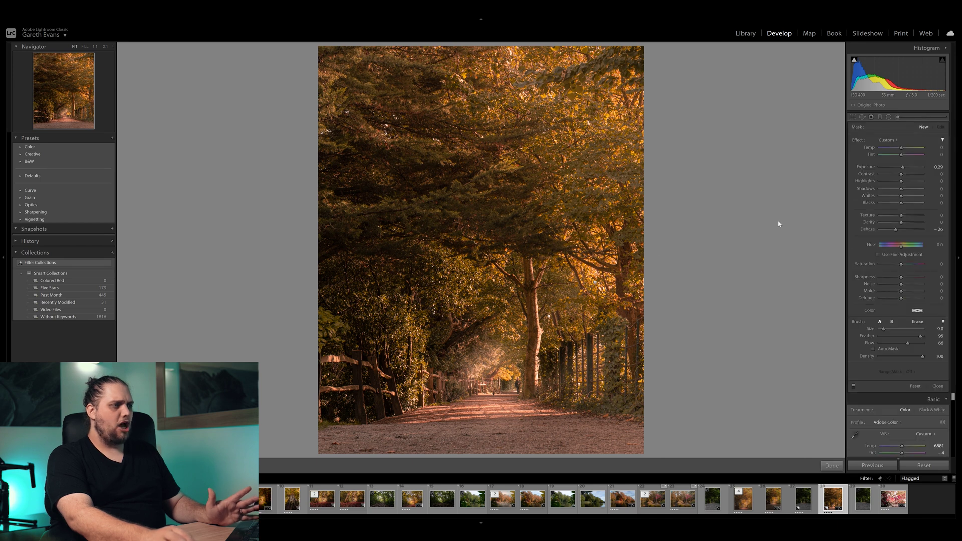
mouse_move(597, 284)
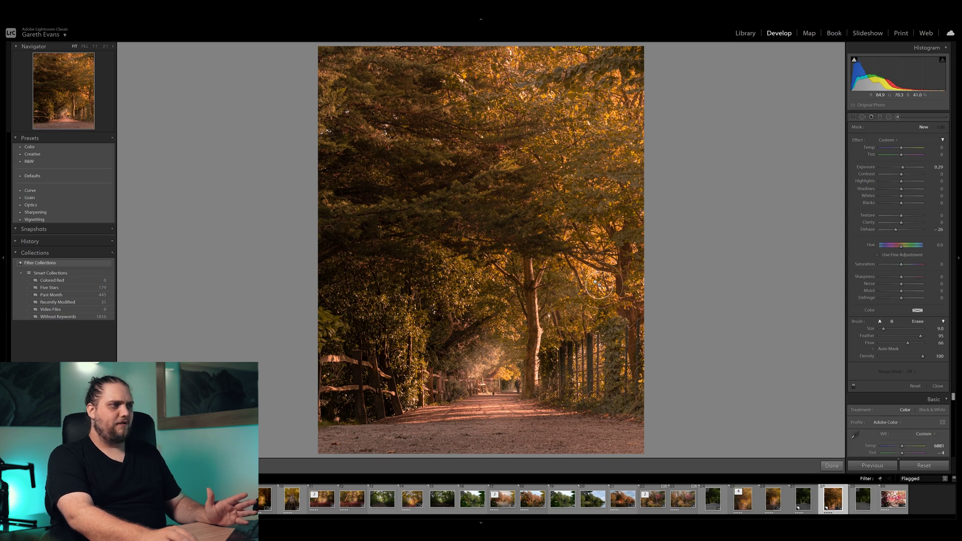
click(595, 284)
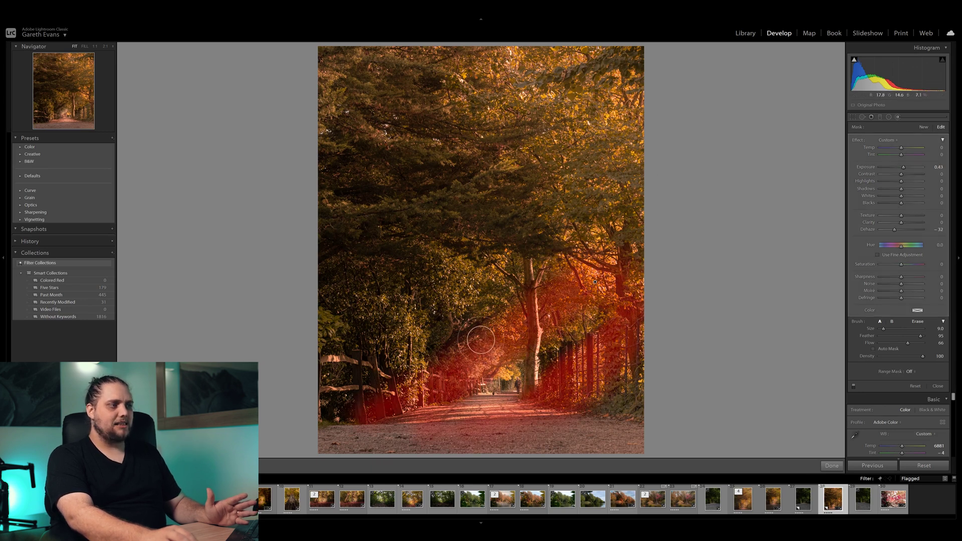
click(854, 386)
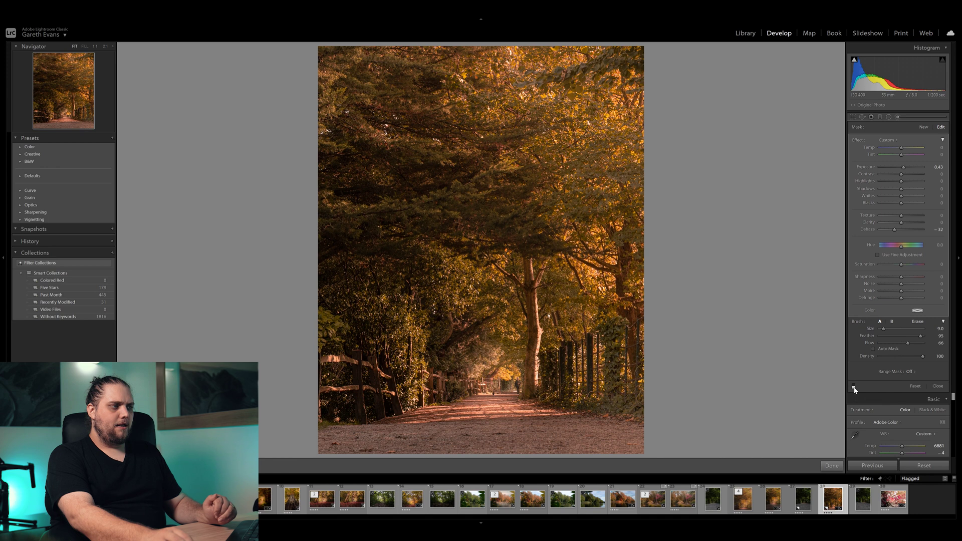
click(854, 386)
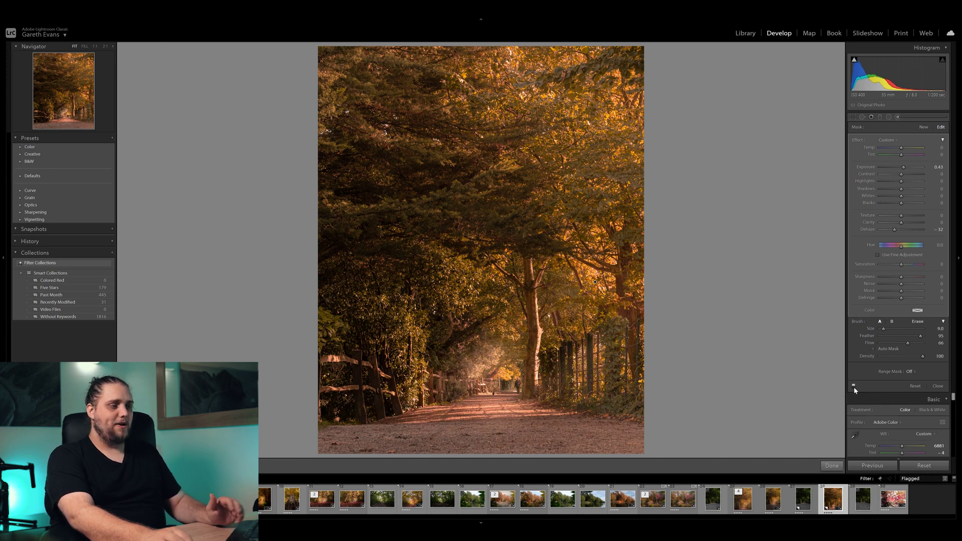
click(854, 386)
click(854, 387)
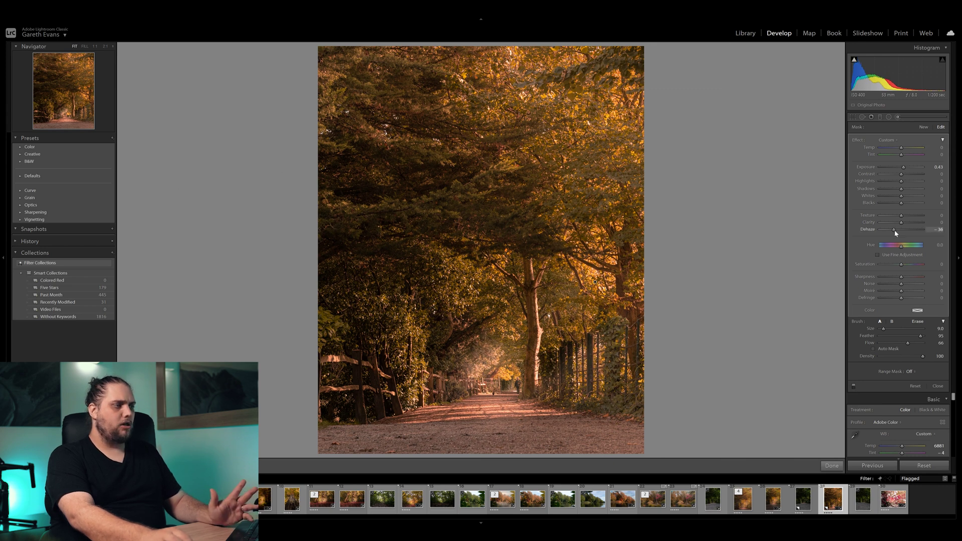
- Strengthen the brush to Exposure +0.71 and Dehaze −42, then close mask editing
drag(893, 230, 892, 230)
drag(904, 167, 906, 169)
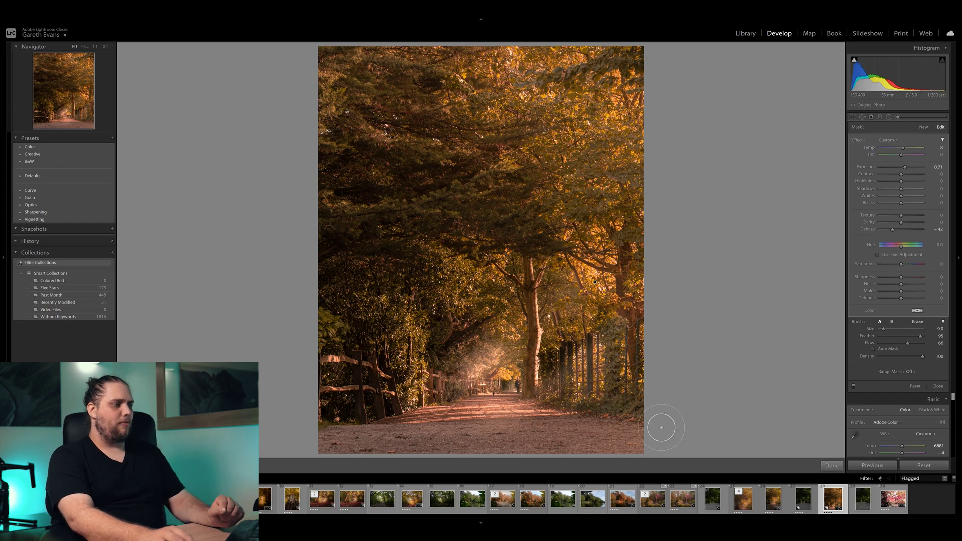
click(854, 386)
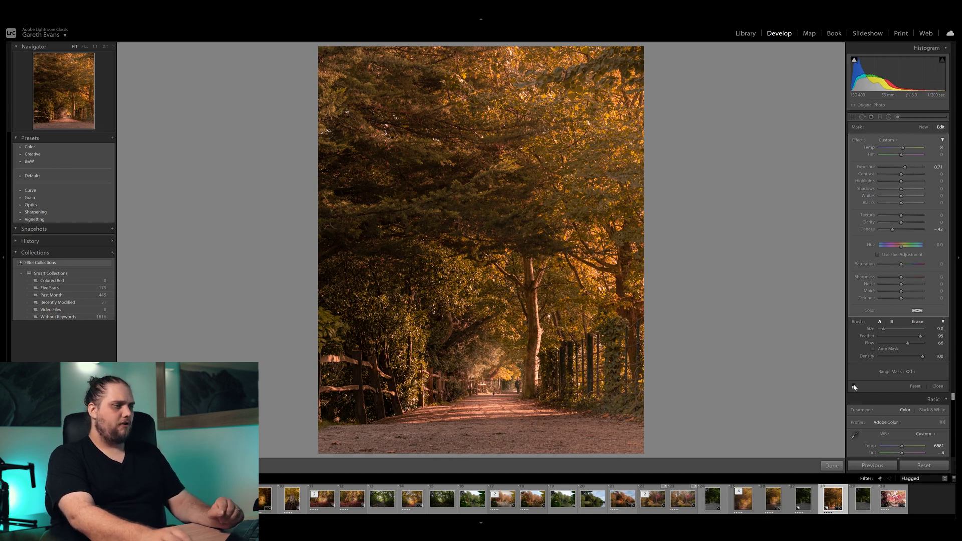
click(854, 386)
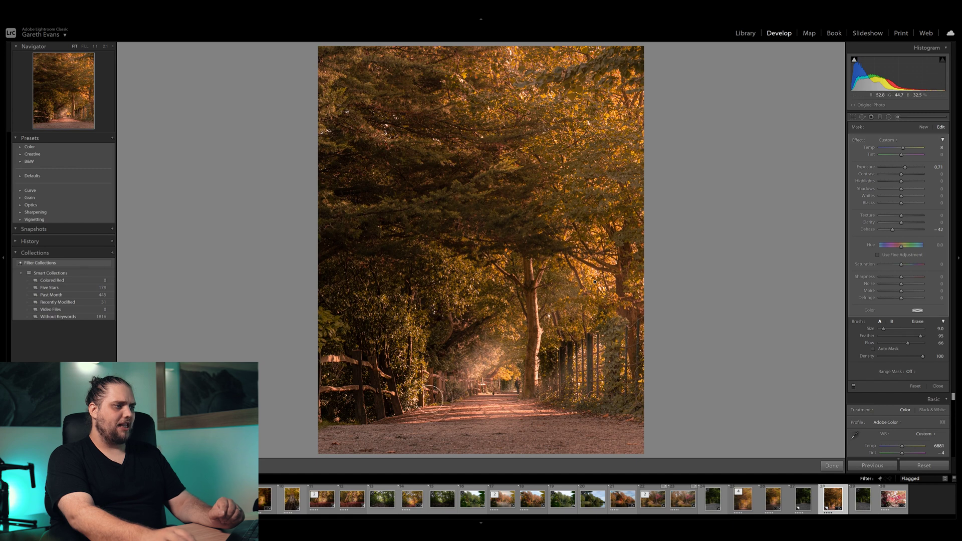
click(832, 466)
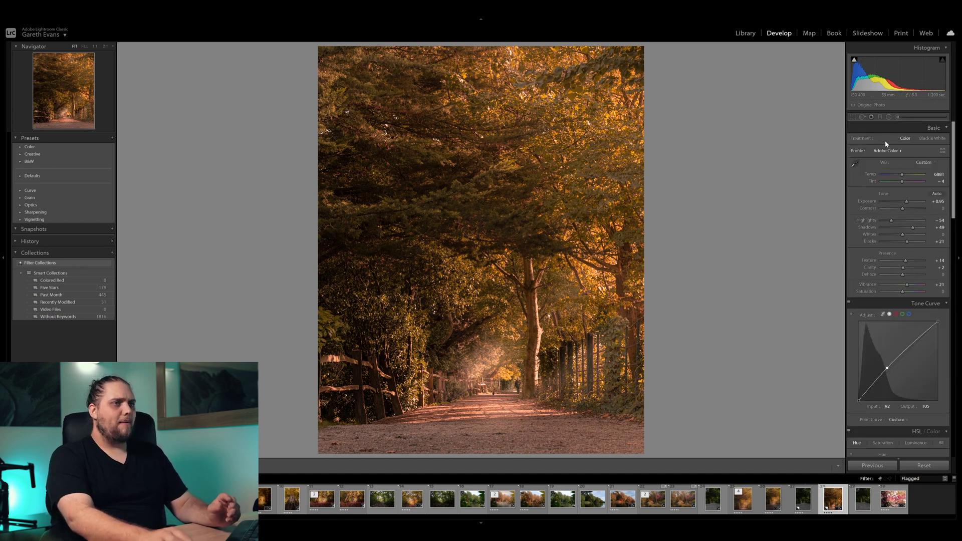
- Add two graduated filters at Exposure −0.81, darkening the lower path and the left side
click(881, 117)
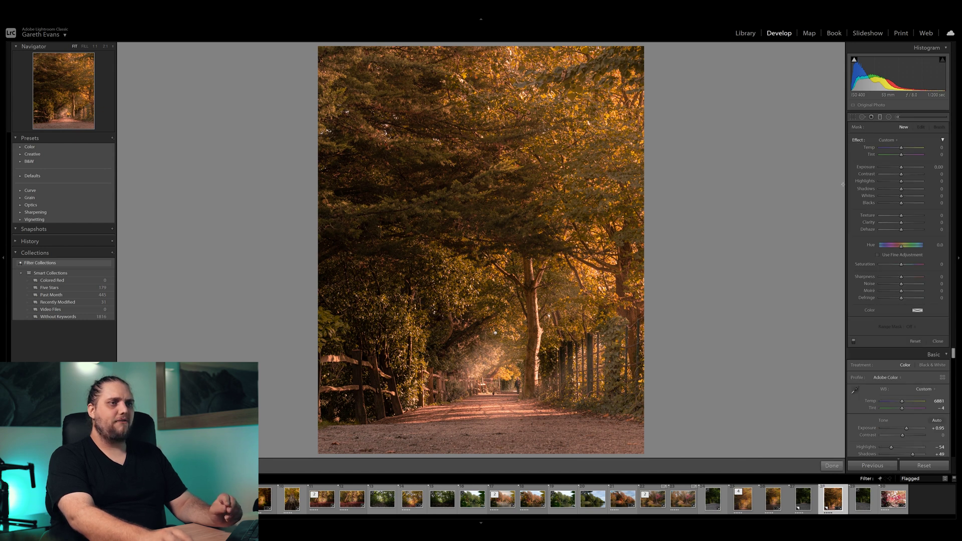
drag(493, 442, 493, 402)
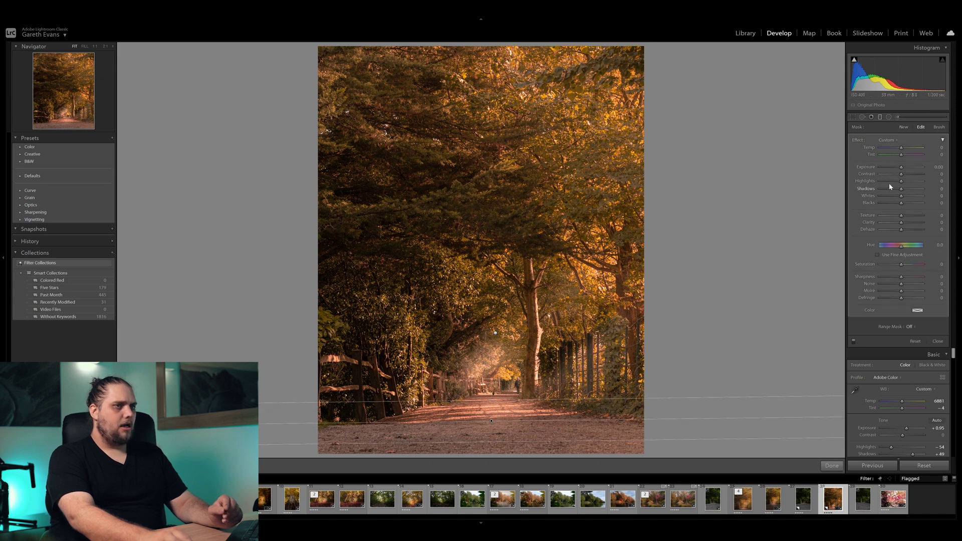
drag(902, 168, 899, 169)
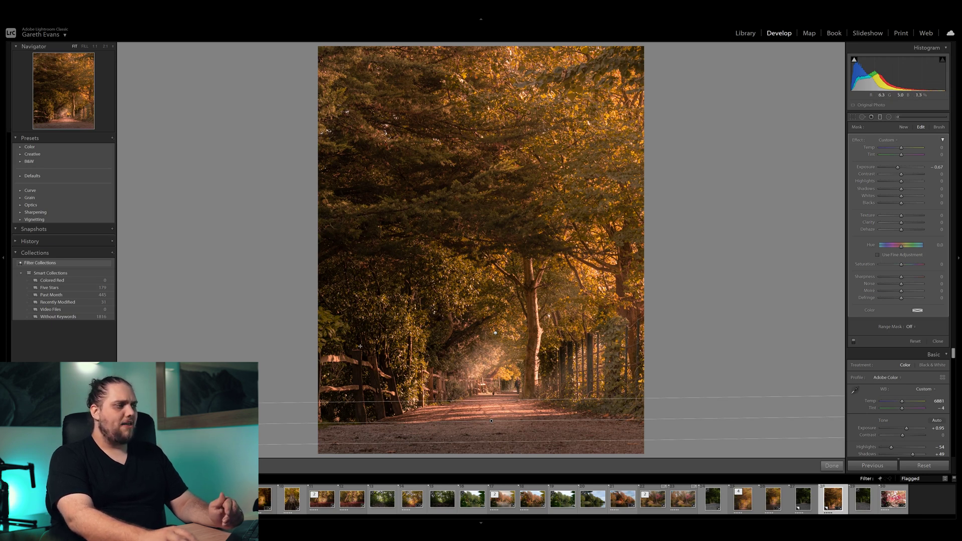
drag(358, 408, 520, 307)
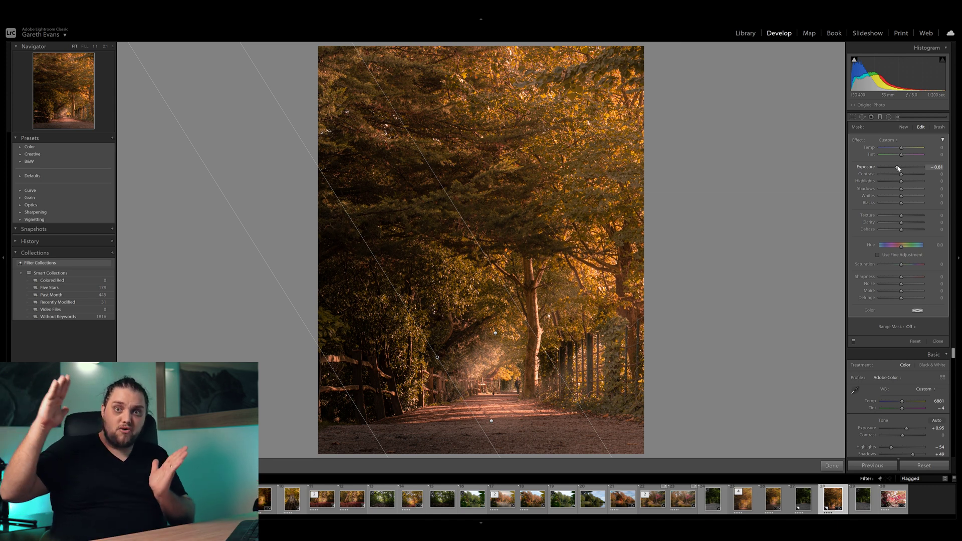
click(833, 466)
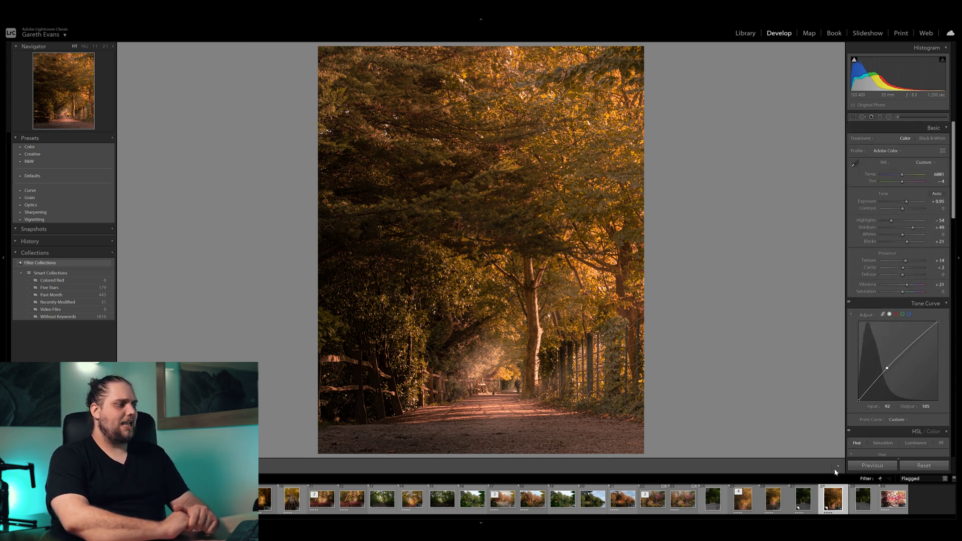
key(backslash)
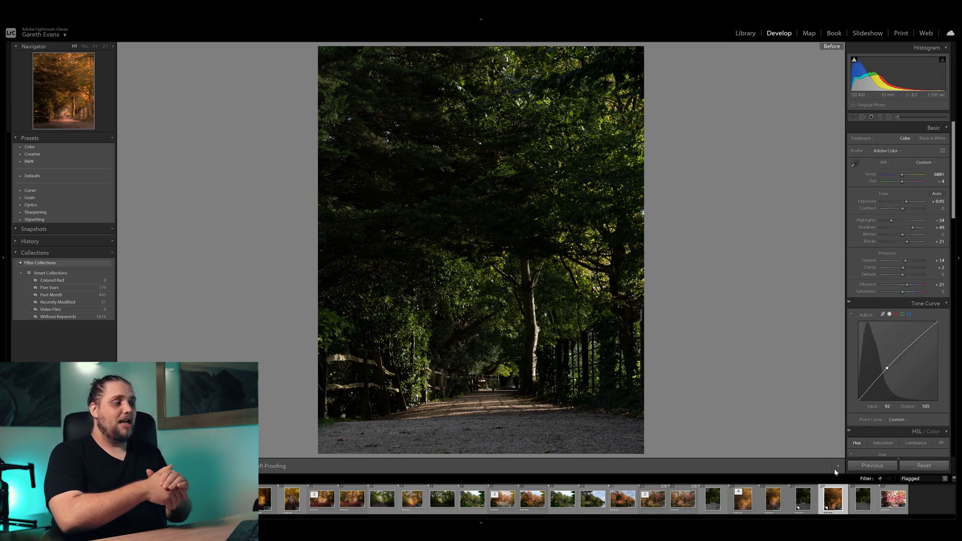
key(backslash)
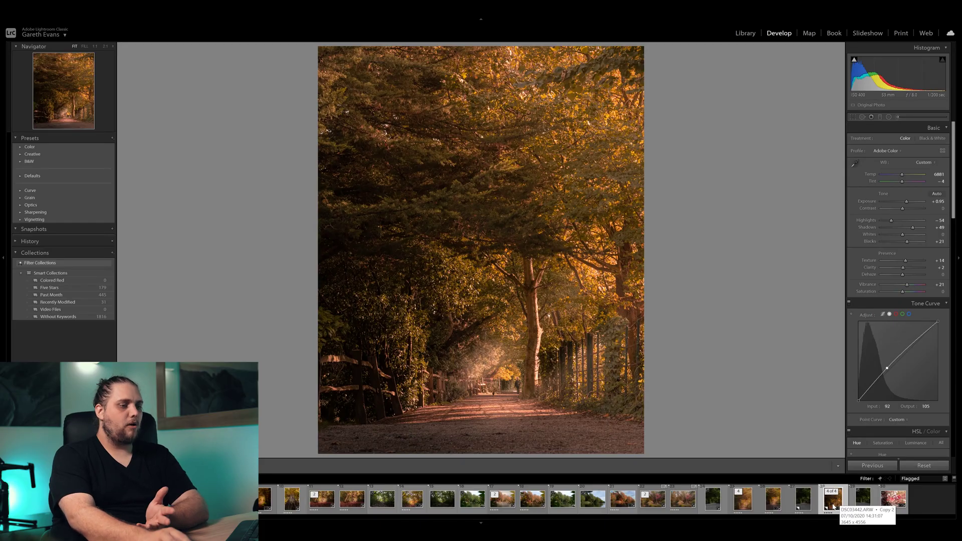
- Open the Export dialog for the path photo from its filmstrip thumbnail and scroll its settings
right_click(834, 506)
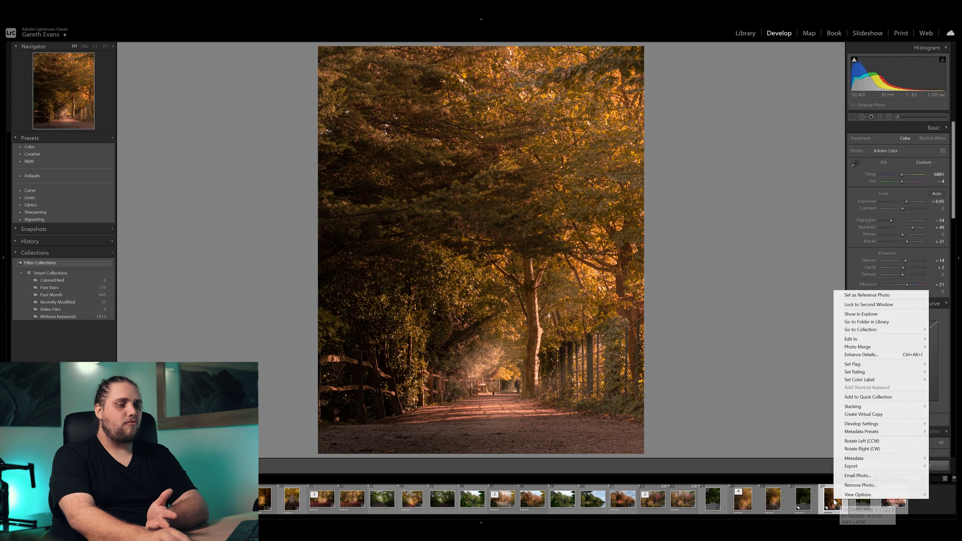
mouse_move(862, 468)
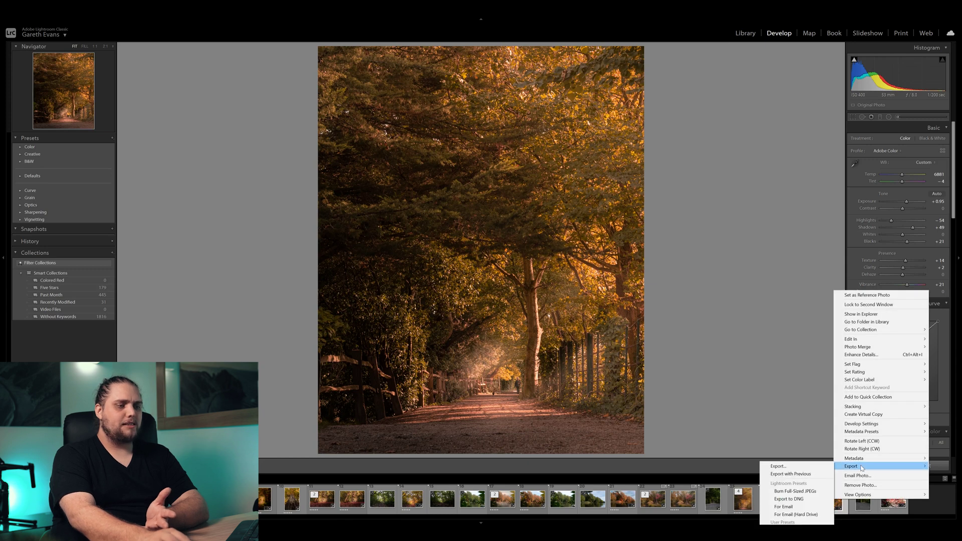
click(817, 469)
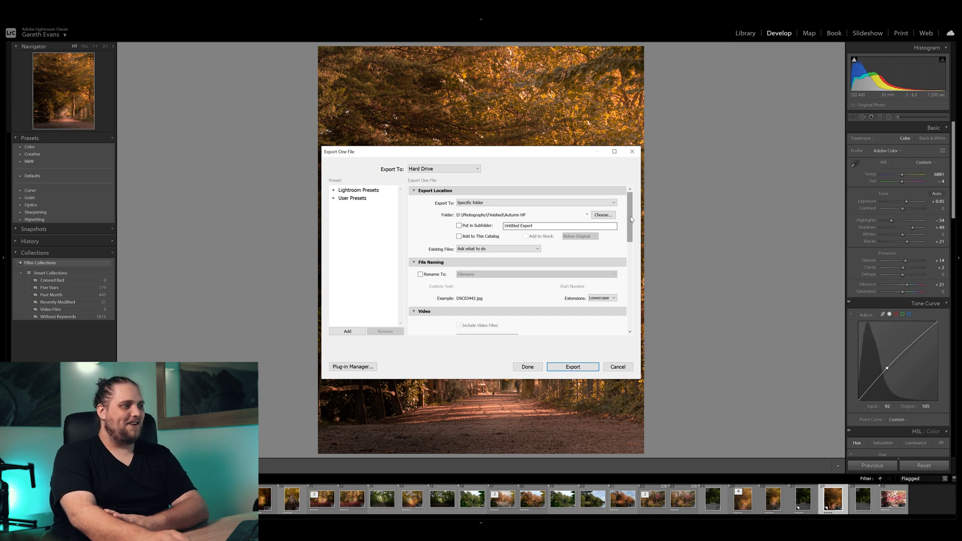
drag(631, 220, 632, 222)
scroll(632, 223, down, 5)
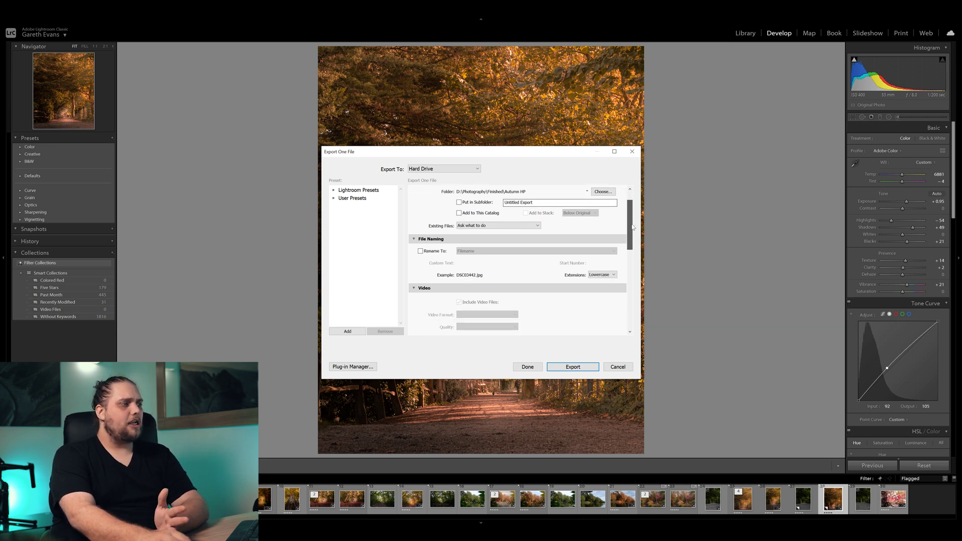
scroll(637, 226, up, 2)
scroll(638, 226, down, 4)
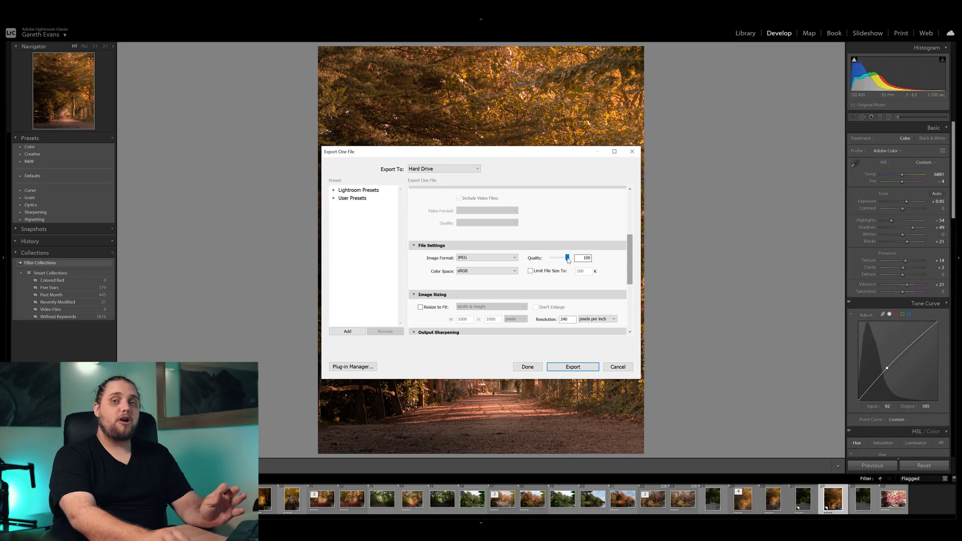
- Lower the JPEG Quality slider in File Settings to 63
drag(569, 261, 563, 260)
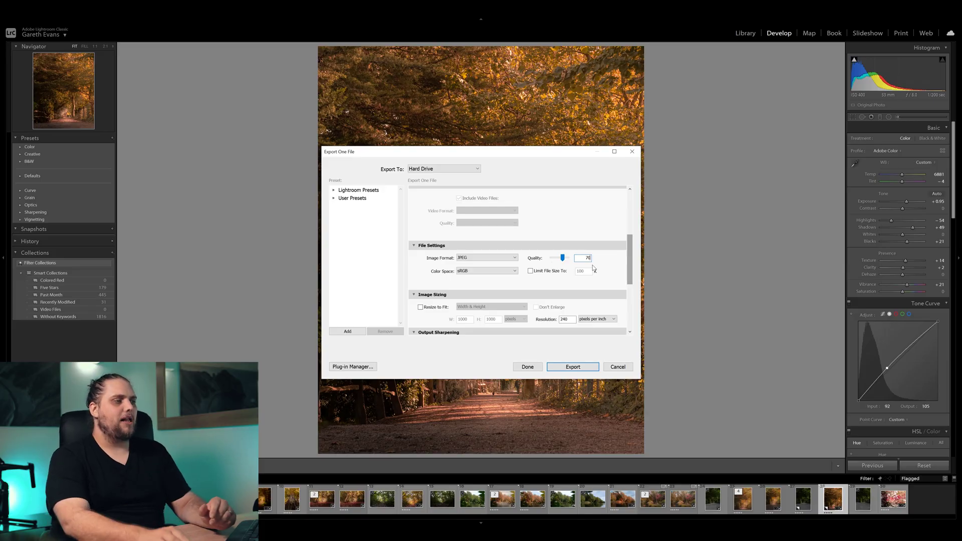
- Review the File Settings, Image Sizing, Metadata and Post-Processing sections, then cancel without exporting
scroll(633, 260, down, 2)
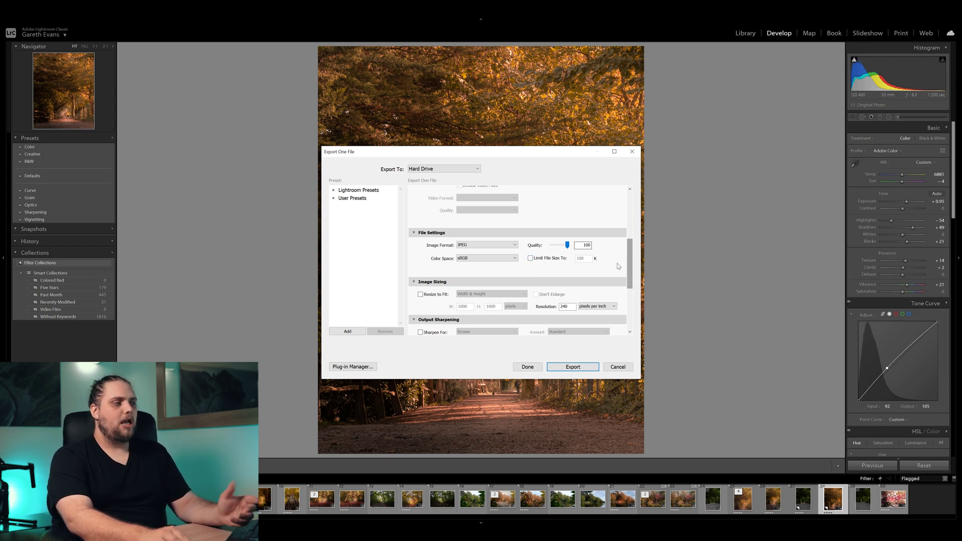
drag(630, 265, 639, 293)
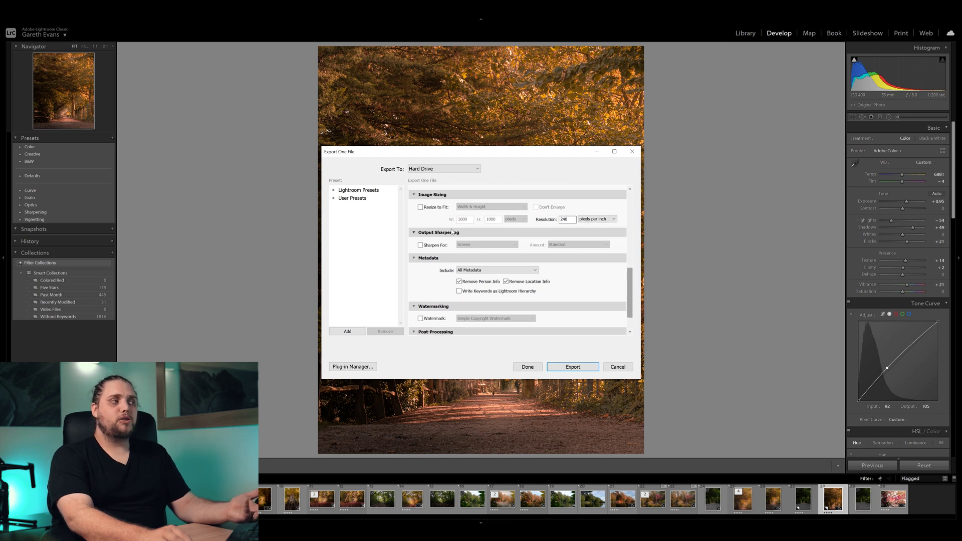
drag(629, 290, 634, 314)
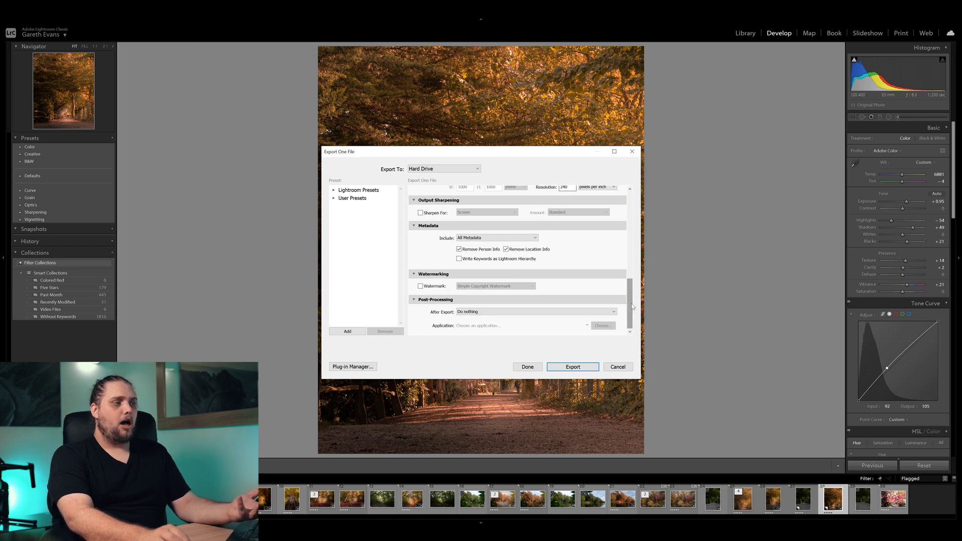
scroll(633, 306, up, 5)
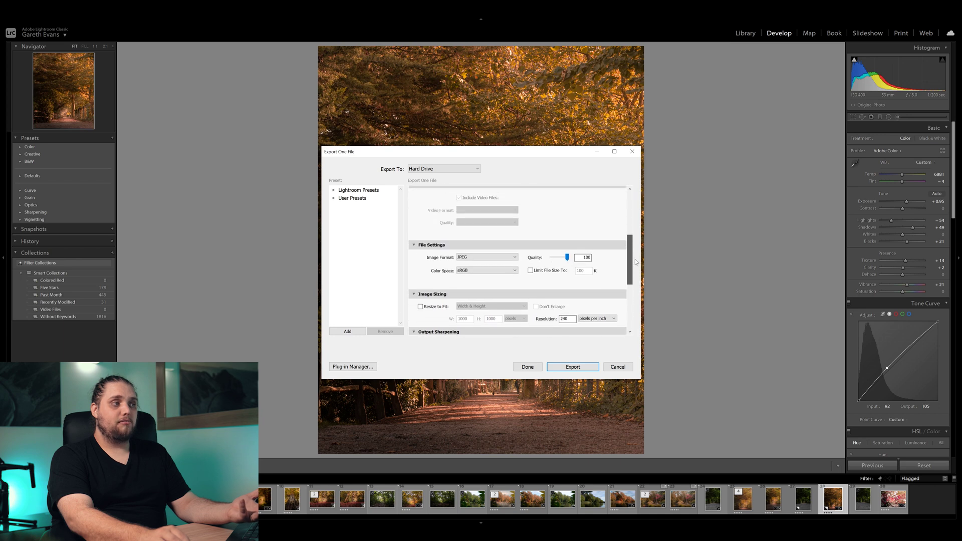
scroll(631, 258, up, 4)
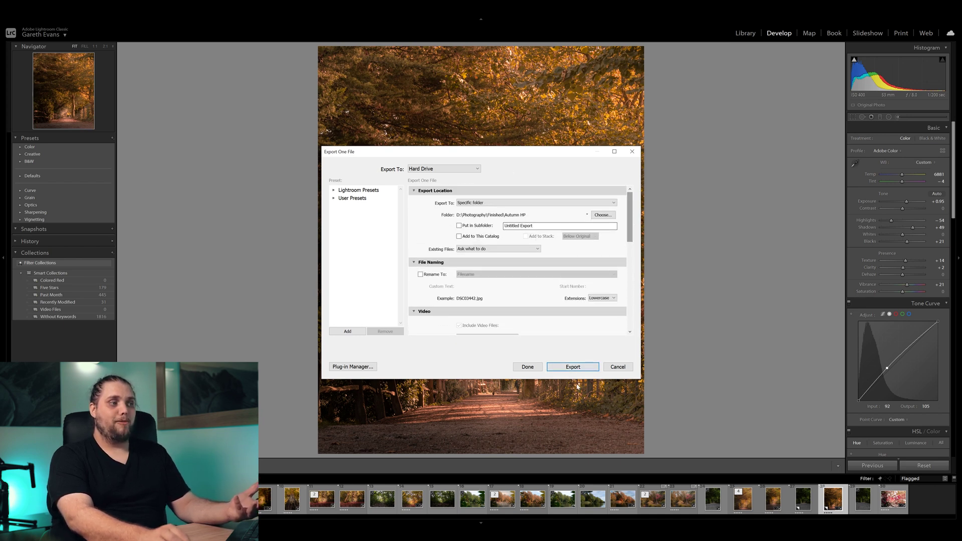
click(617, 367)
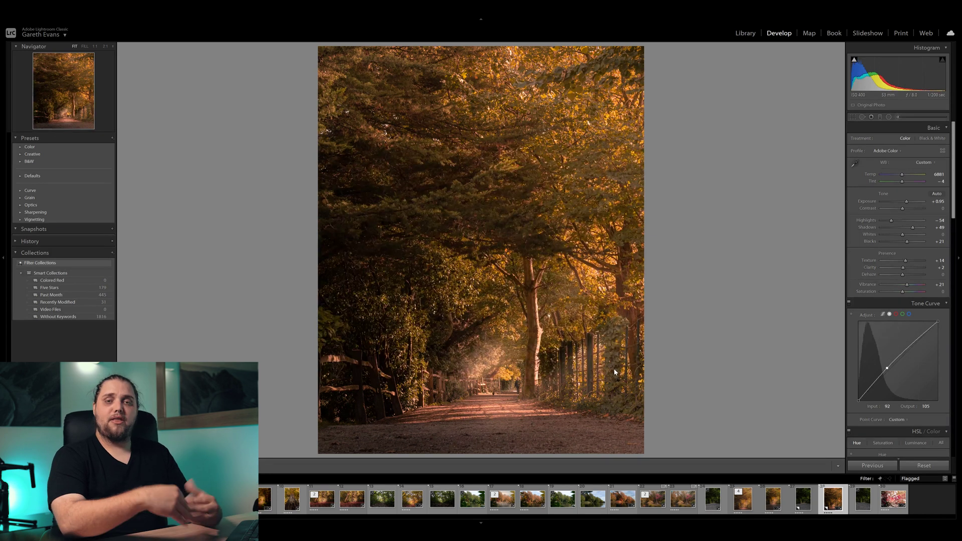